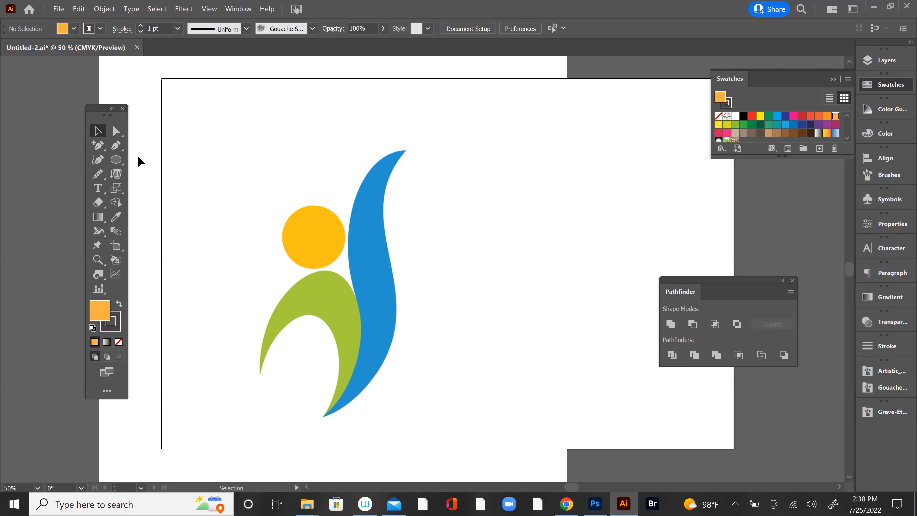
Unlock all objects and delete the existing logo artwork so the artboard is empty
{"action": "left_click", "coordinate": [105, 9]}
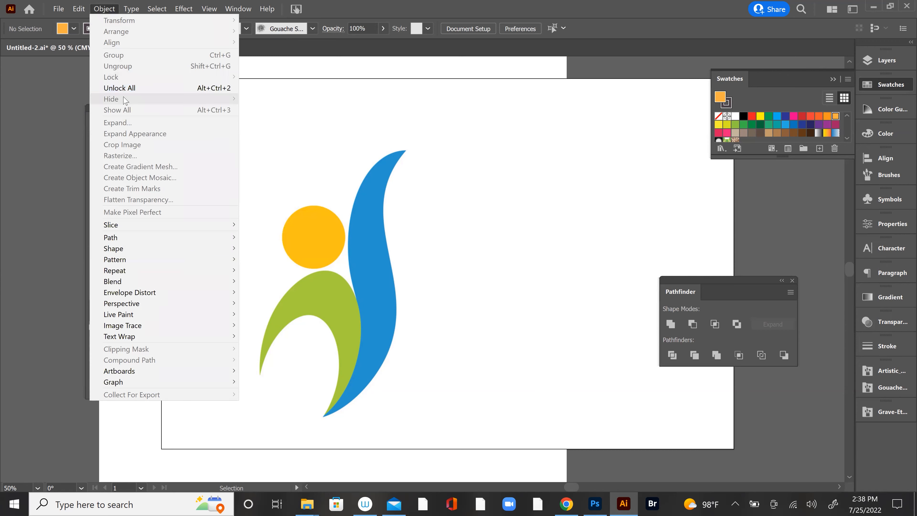
{"action": "left_click", "coordinate": [124, 86]}
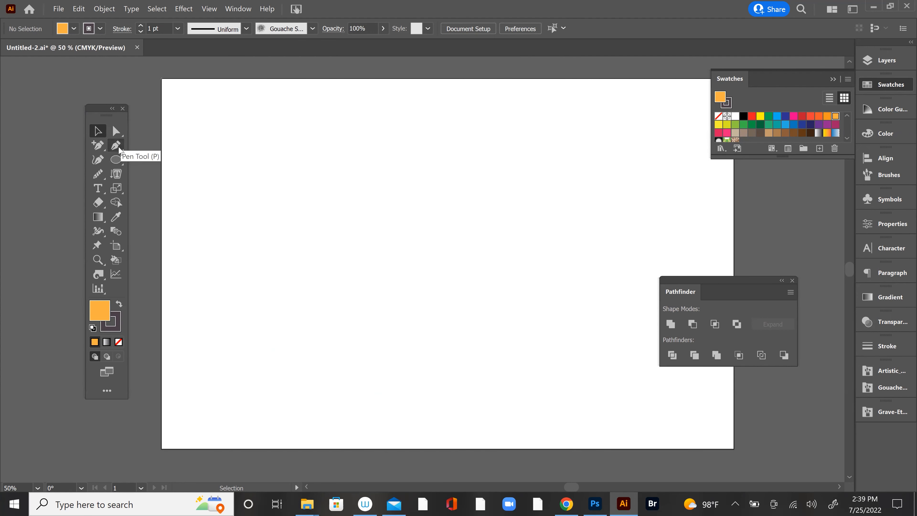
Draw an open wavy path with the Pen tool across the artboard, bending down at its right end and hooking back inward
{"action": "left_click", "coordinate": [122, 147]}
{"action": "left_click", "coordinate": [262, 202]}
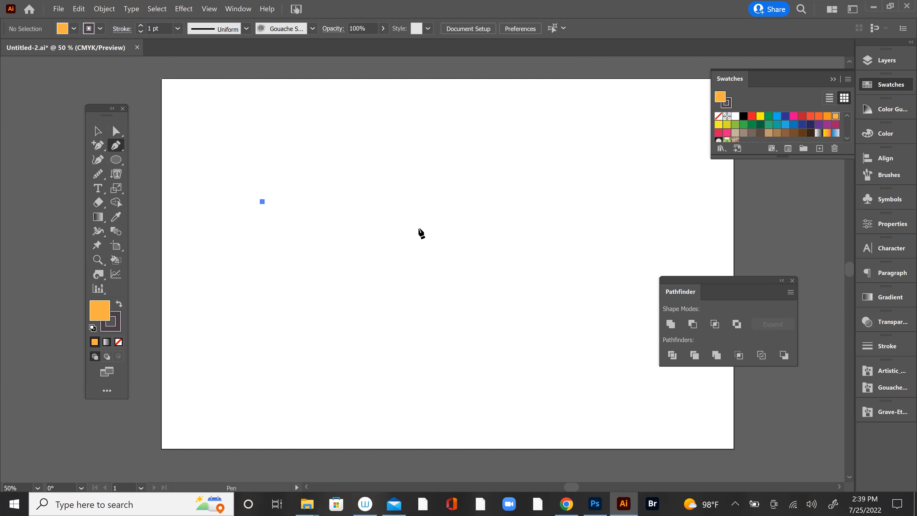
{"action": "left_click_drag", "start_coordinate": [436, 222], "coordinate": [490, 206]}
{"action": "left_click_drag", "start_coordinate": [629, 219], "coordinate": [684, 261]}
{"action": "left_click", "coordinate": [607, 361]}
{"action": "left_click_drag", "start_coordinate": [518, 337], "coordinate": [484, 287]}
Swap the wavy path's colours so it has no fill and an orange stroke
{"action": "left_click", "coordinate": [98, 130]}
{"action": "left_click", "coordinate": [118, 304]}
{"action": "left_click", "coordinate": [119, 342]}
{"action": "left_click", "coordinate": [111, 321]}
{"action": "left_click", "coordinate": [104, 9]}
{"action": "left_click", "coordinate": [101, 7]}
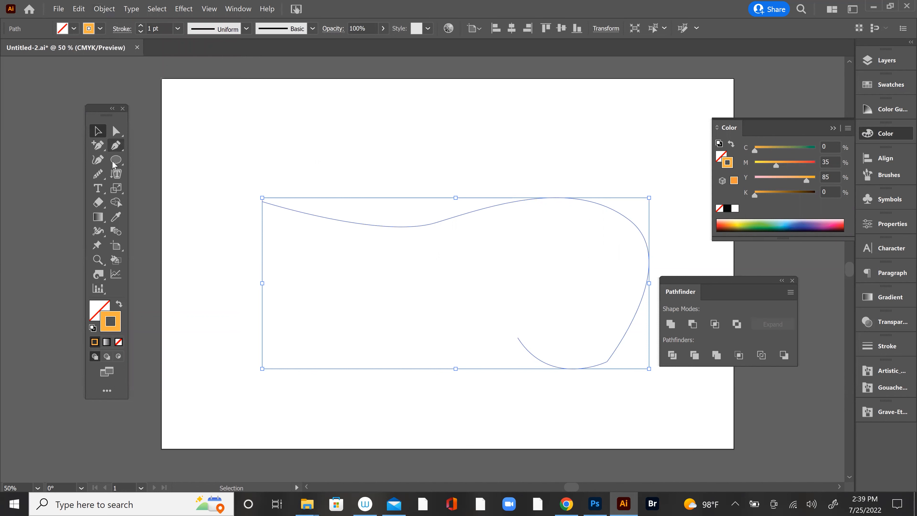
Add the point text "TYPe TOOL" above the wavy path
{"action": "left_click", "coordinate": [103, 187]}
{"action": "left_click", "coordinate": [252, 129]}
{"action": "type", "text": "YP TOOL"}
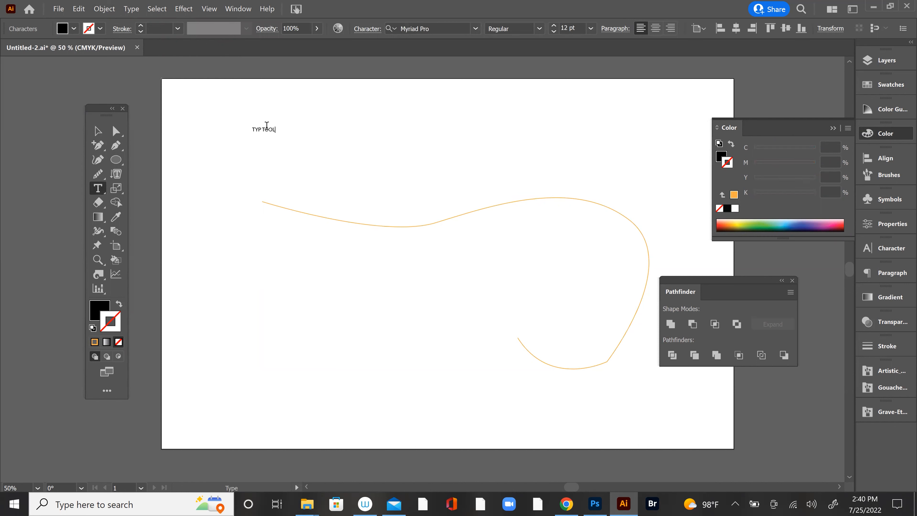
{"action": "left_click", "coordinate": [260, 128]}
{"action": "type", "text": "e"}
Scale the text up to about 94 pt and place it just above the start of the wavy path
{"action": "left_click", "coordinate": [97, 131]}
{"action": "left_click_drag", "start_coordinate": [277, 126], "coordinate": [483, 120]}
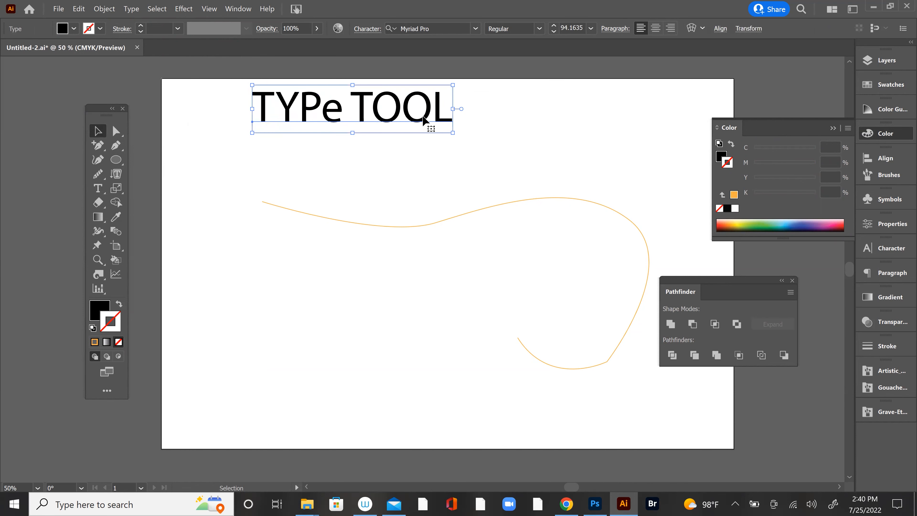
{"action": "left_click_drag", "start_coordinate": [423, 119], "coordinate": [390, 168]}
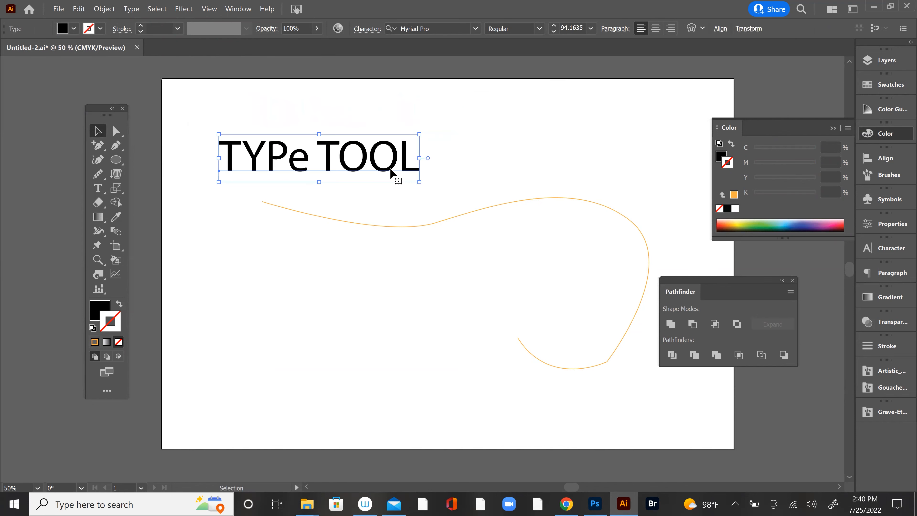
{"action": "left_click", "coordinate": [131, 6]}
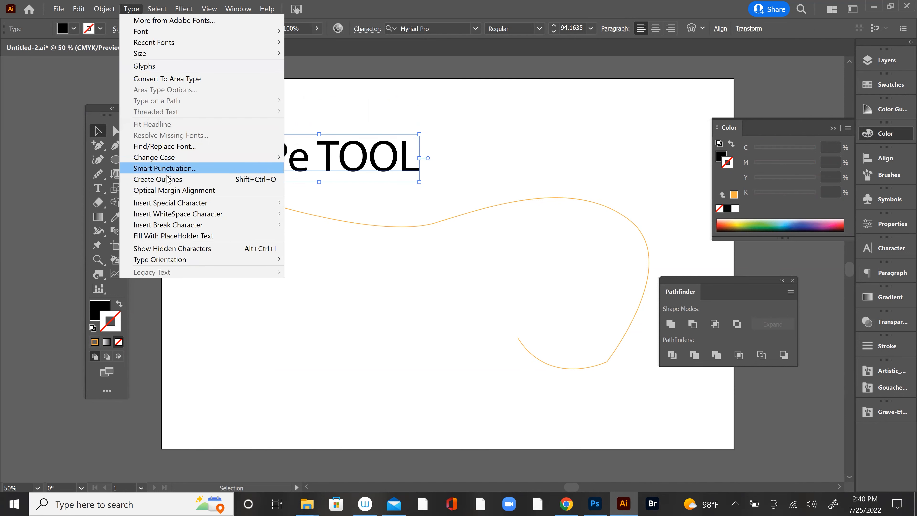
{"action": "left_click", "coordinate": [536, 142]}
Smooth the wavy path with the Smooth tool and move the Pathfinder panel away from the artboard
{"action": "left_click", "coordinate": [536, 198]}
{"action": "left_click", "coordinate": [98, 174]}
{"action": "mouse_move", "coordinate": [397, 226]}
{"action": "left_mouse_down"}
{"action": "mouse_move", "coordinate": [628, 221]}
{"action": "mouse_move", "coordinate": [653, 270]}
{"action": "mouse_move", "coordinate": [498, 315]}
{"action": "left_mouse_up"}
{"action": "mouse_move", "coordinate": [528, 350]}
{"action": "left_mouse_down"}
{"action": "mouse_move", "coordinate": [648, 269]}
{"action": "mouse_move", "coordinate": [561, 360]}
{"action": "mouse_move", "coordinate": [652, 303]}
{"action": "left_mouse_up"}
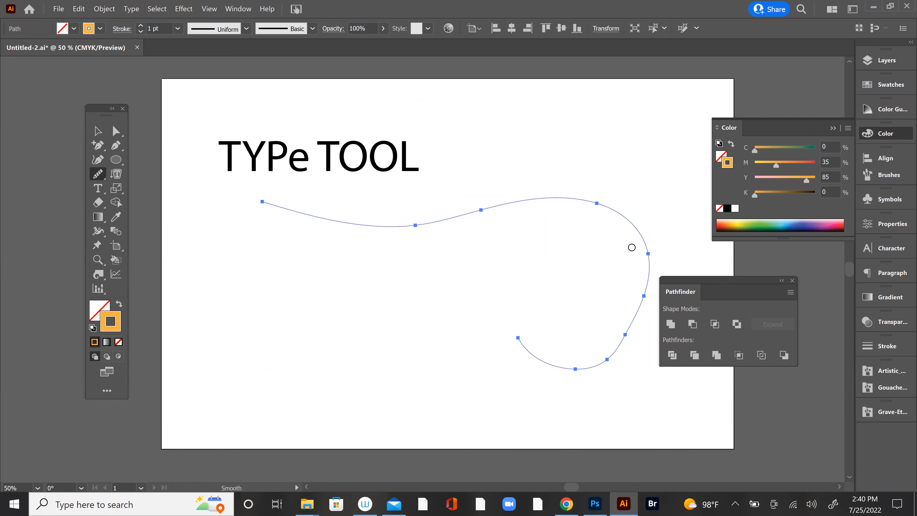
{"action": "mouse_move", "coordinate": [593, 362]}
{"action": "left_mouse_down"}
{"action": "mouse_move", "coordinate": [643, 284]}
{"action": "mouse_move", "coordinate": [616, 213]}
{"action": "left_mouse_up"}
{"action": "left_click_drag", "start_coordinate": [726, 280], "coordinate": [845, 309]}
Widen the wavy path's middle to about 30 pt with the Width tool, tapering both ends, and smooth its right bend
{"action": "left_click", "coordinate": [98, 231]}
{"action": "left_click_drag", "start_coordinate": [577, 199], "coordinate": [578, 192]}
{"action": "left_click", "coordinate": [98, 174]}
{"action": "left_click_drag", "start_coordinate": [648, 278], "coordinate": [605, 369]}
{"action": "left_click_drag", "start_coordinate": [635, 322], "coordinate": [637, 249]}
Draw a second open curve rising from the artboard's lower left across the first to the upper right, and smooth it
{"action": "left_click", "coordinate": [115, 144]}
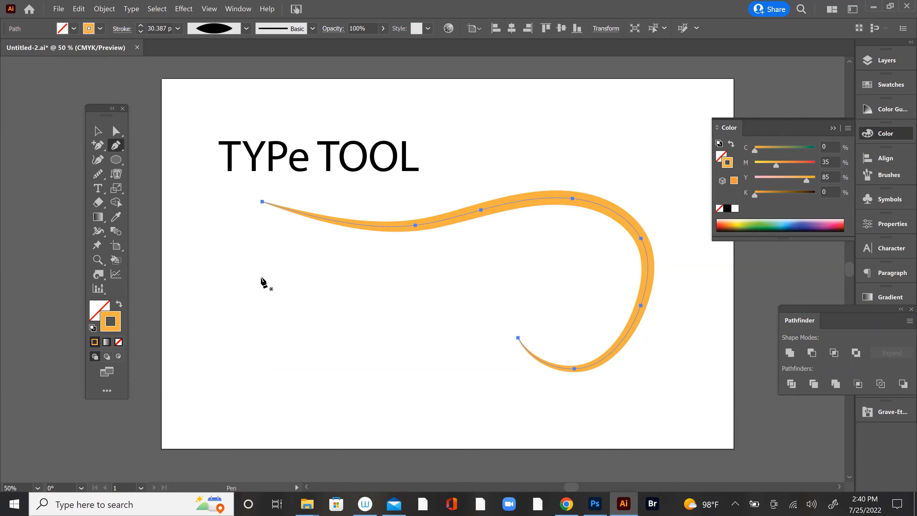
{"action": "left_click", "coordinate": [247, 312]}
{"action": "left_click_drag", "start_coordinate": [508, 176], "coordinate": [542, 120]}
{"action": "left_click_drag", "start_coordinate": [639, 132], "coordinate": [667, 147]}
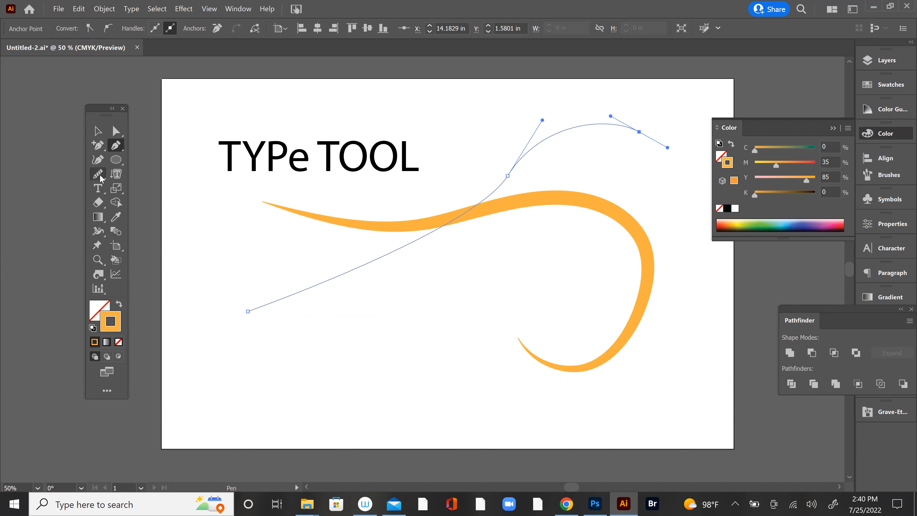
{"action": "left_click", "coordinate": [98, 174]}
{"action": "mouse_move", "coordinate": [506, 190]}
{"action": "left_mouse_down"}
{"action": "mouse_move", "coordinate": [510, 172]}
{"action": "mouse_move", "coordinate": [657, 143]}
{"action": "mouse_move", "coordinate": [639, 131]}
{"action": "mouse_move", "coordinate": [656, 144]}
{"action": "mouse_move", "coordinate": [638, 133]}
{"action": "left_mouse_up"}
Widen the second curve's middle to about 27 pt with the Width tool so it tapers toward its lower-left start
{"action": "left_click", "coordinate": [97, 231]}
{"action": "left_click_drag", "start_coordinate": [248, 311], "coordinate": [247, 311]}
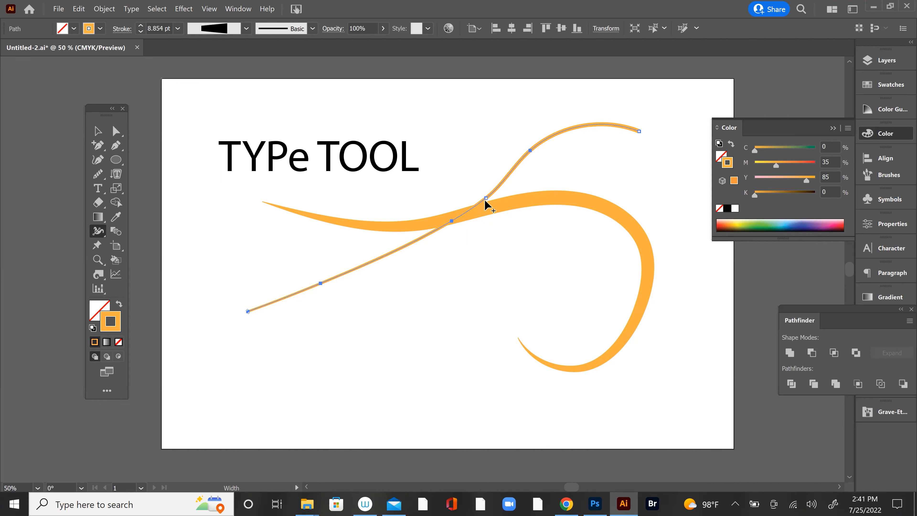
{"action": "mouse_move", "coordinate": [486, 198]}
{"action": "left_mouse_down"}
{"action": "mouse_move", "coordinate": [495, 212]}
{"action": "mouse_move", "coordinate": [489, 202]}
{"action": "left_mouse_up"}
{"action": "left_click", "coordinate": [98, 131]}
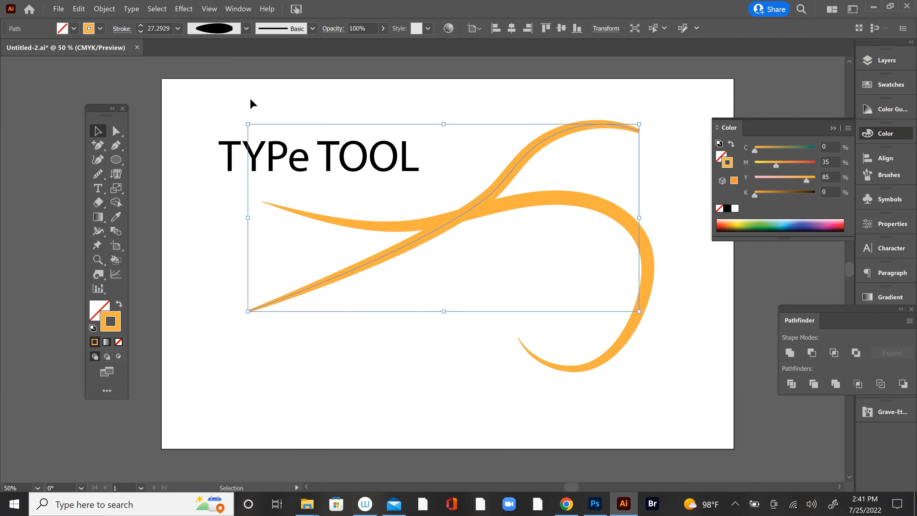
{"action": "left_click", "coordinate": [251, 100]}
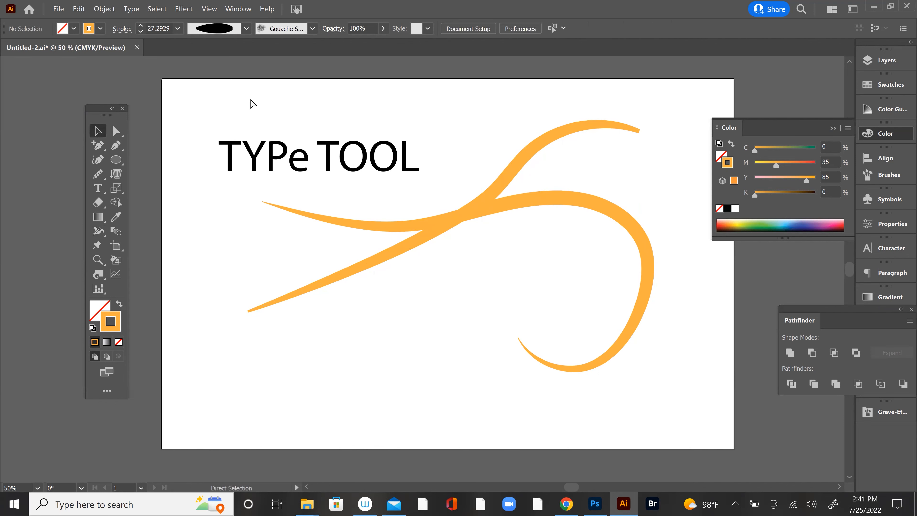
Examine which Path, Pathfinder and Type commands apply to the two selected curves and the text
{"action": "left_click", "coordinate": [361, 220]}
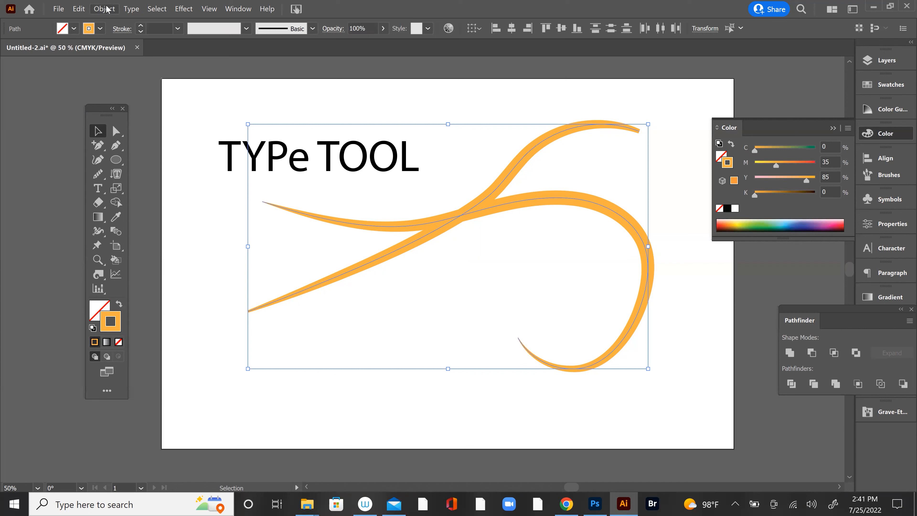
{"action": "left_click", "coordinate": [104, 9]}
{"action": "mouse_move", "coordinate": [120, 242]}
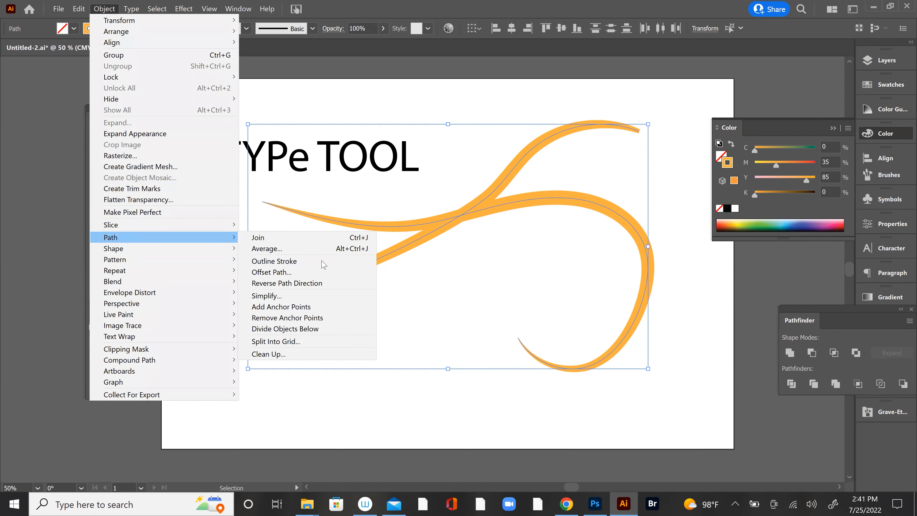
{"action": "left_click", "coordinate": [709, 362]}
{"action": "left_click_drag", "start_coordinate": [518, 103], "coordinate": [545, 226]}
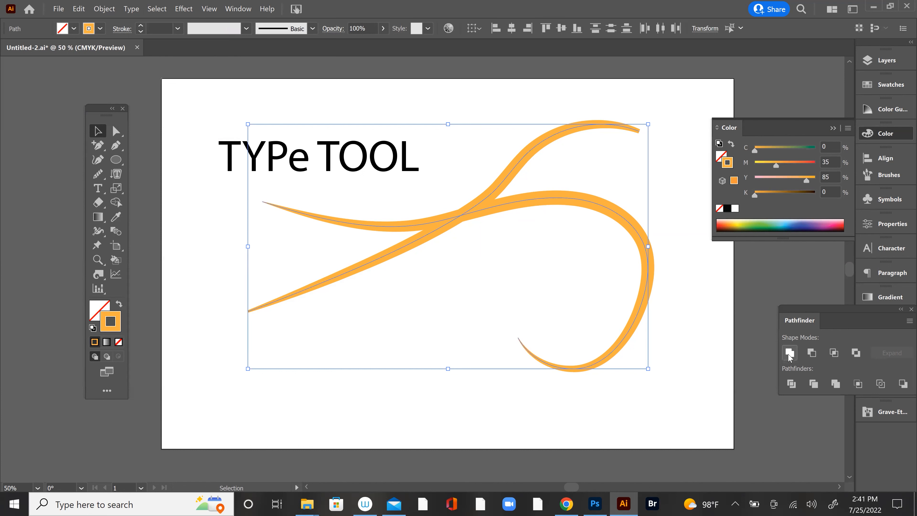
{"action": "left_click_drag", "start_coordinate": [218, 103], "coordinate": [418, 159]}
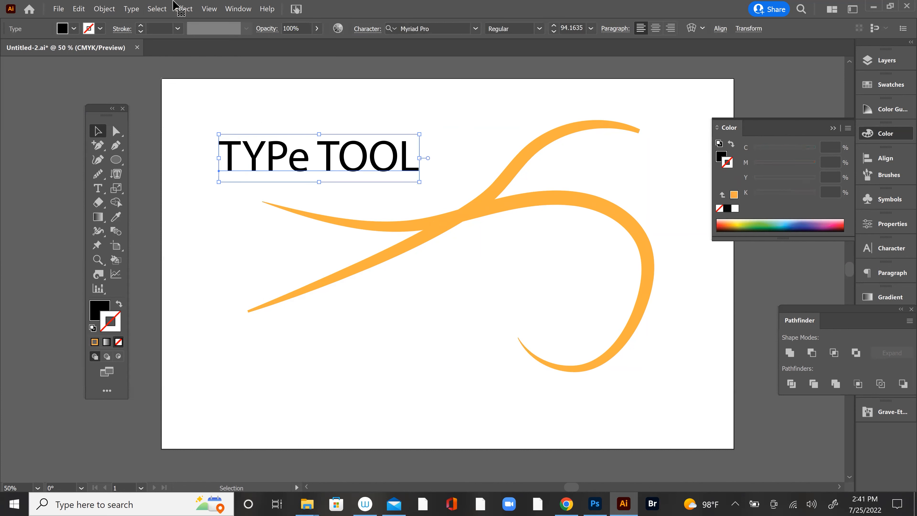
{"action": "left_click", "coordinate": [136, 9]}
{"action": "left_click", "coordinate": [384, 387]}
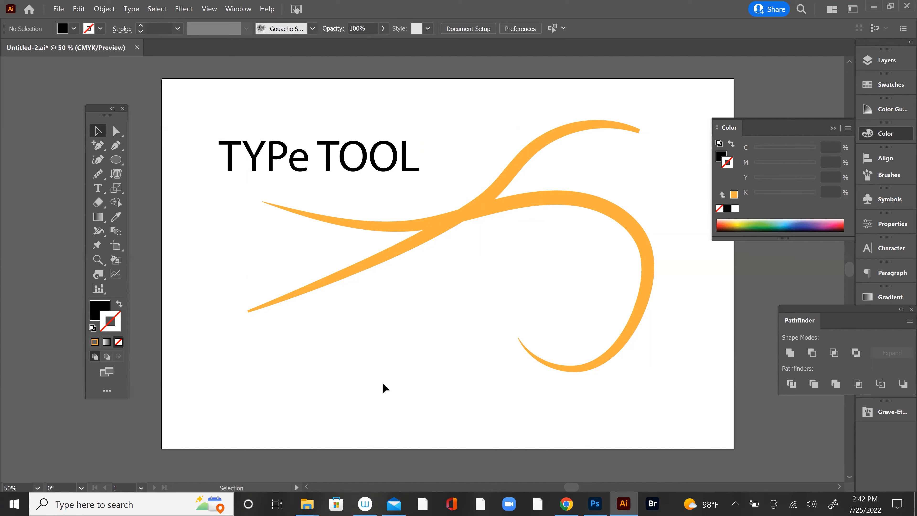
Dock the Pathfinder panel with the other collapsed panels and close the expanded Color panel
{"action": "left_click_drag", "start_coordinate": [872, 309], "coordinate": [903, 311]}
{"action": "left_click", "coordinate": [890, 136]}
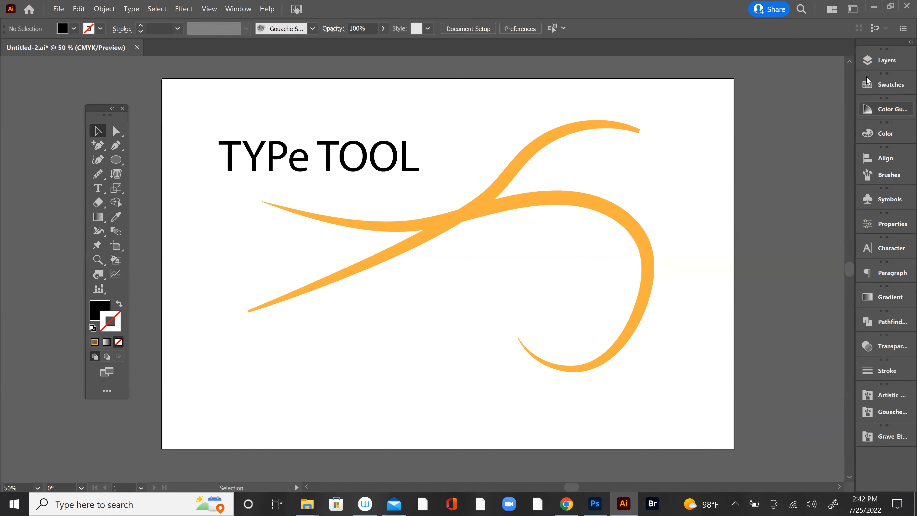
Show the Actions panel, place it beside the panel dock and enlarge it downward
{"action": "left_click", "coordinate": [235, 9]}
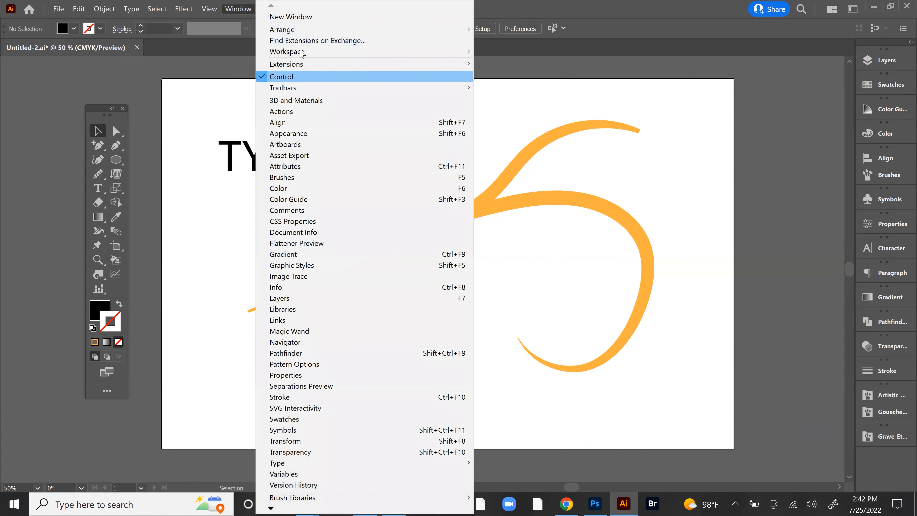
{"action": "left_click", "coordinate": [309, 115]}
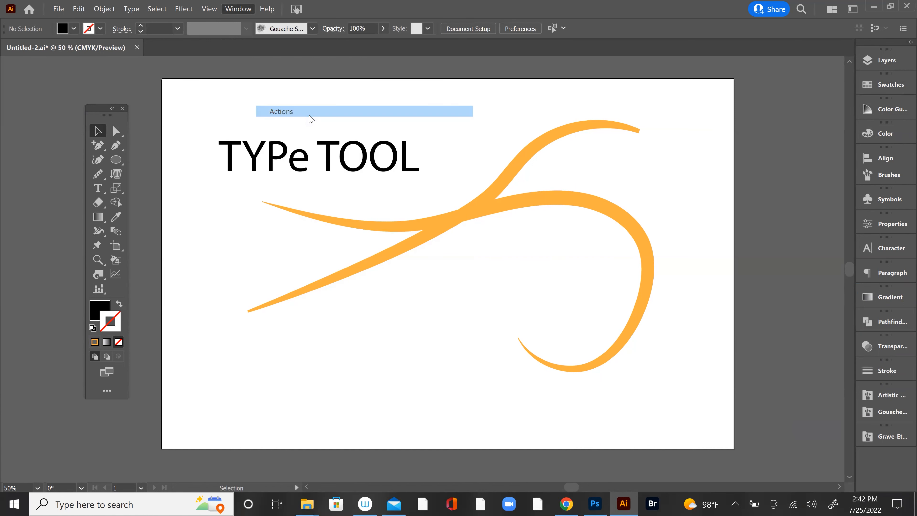
{"action": "left_click_drag", "start_coordinate": [162, 294], "coordinate": [785, 77]}
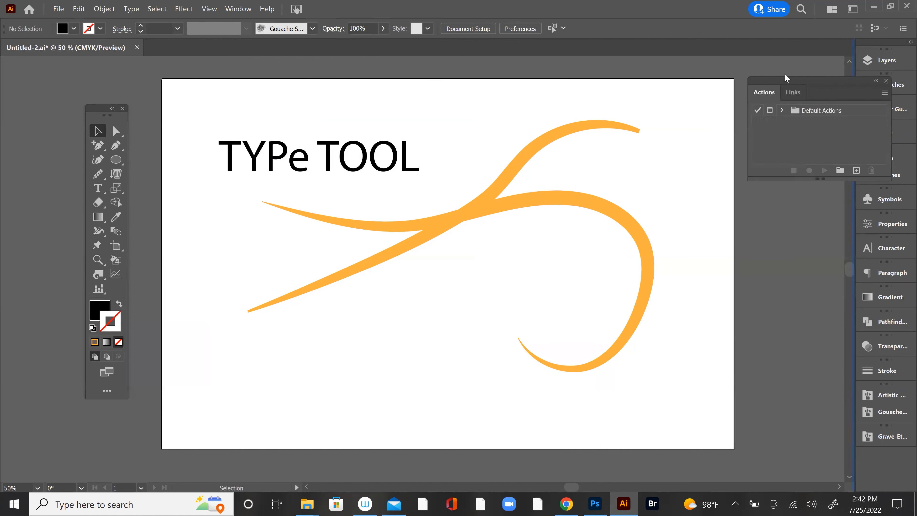
{"action": "left_click_drag", "start_coordinate": [785, 74], "coordinate": [721, 70]}
{"action": "left_click_drag", "start_coordinate": [828, 175], "coordinate": [835, 406]}
Create a new action set named "demo"
{"action": "left_click", "coordinate": [782, 396]}
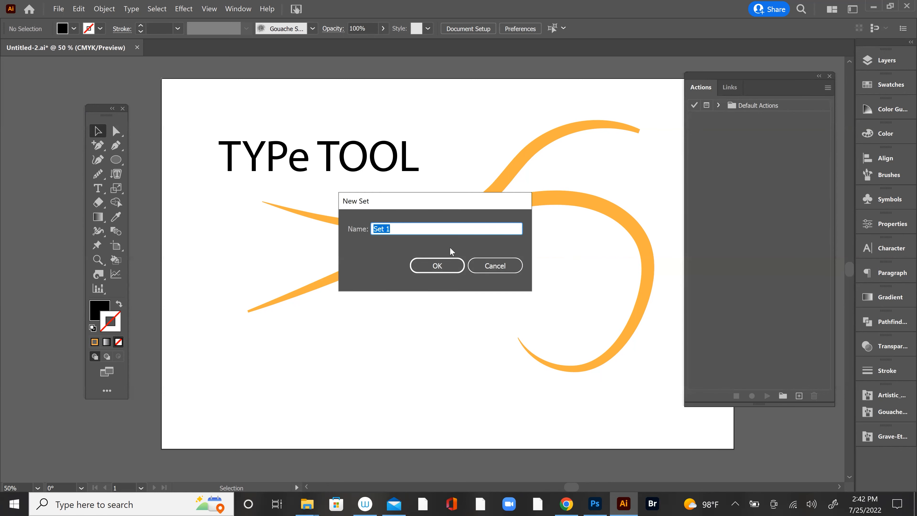
{"action": "type", "text": "demo"}
{"action": "left_click", "coordinate": [447, 265]}
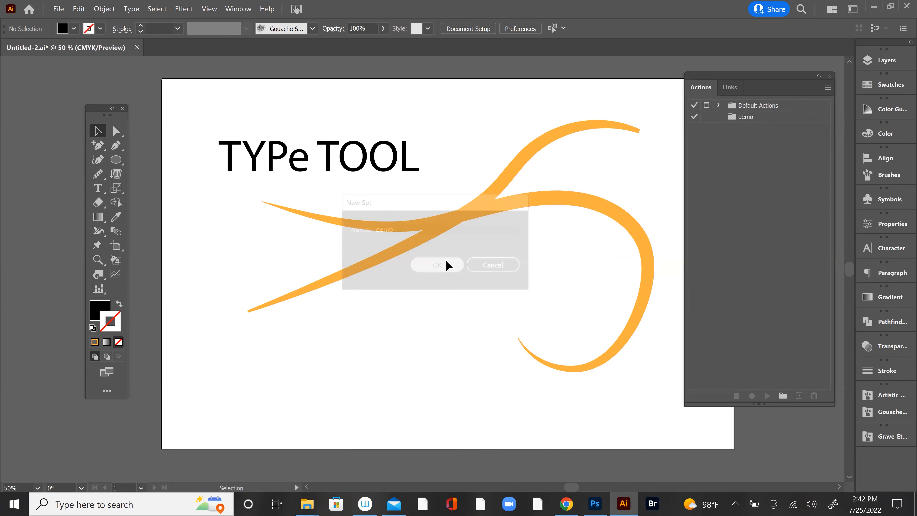
Create an action named "demo 2" in the demo set, with no function key or colour, and start recording it
{"action": "left_click", "coordinate": [799, 396]}
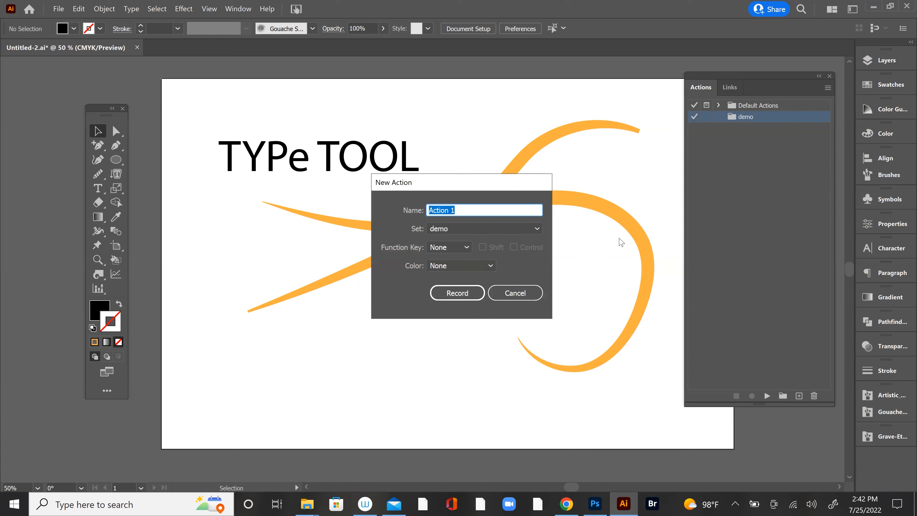
{"action": "type", "text": "demo 2"}
{"action": "left_click", "coordinate": [490, 266]}
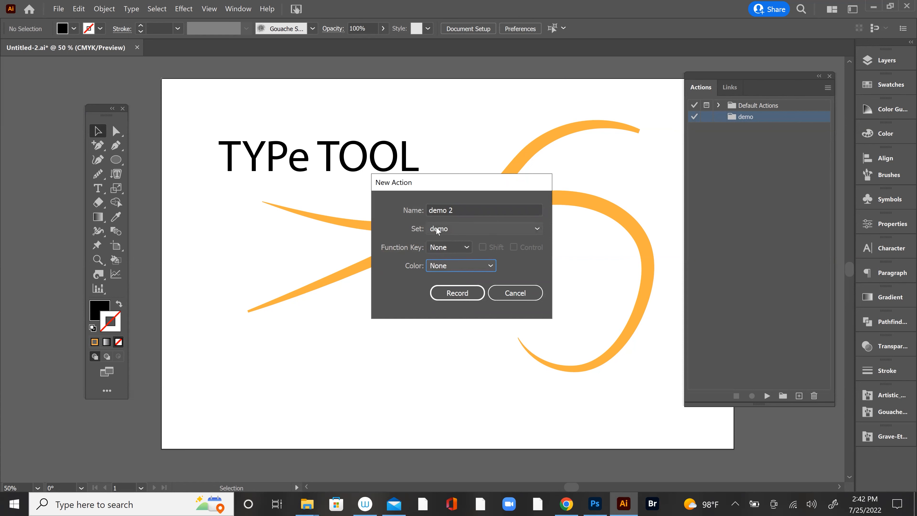
{"action": "left_click", "coordinate": [463, 289]}
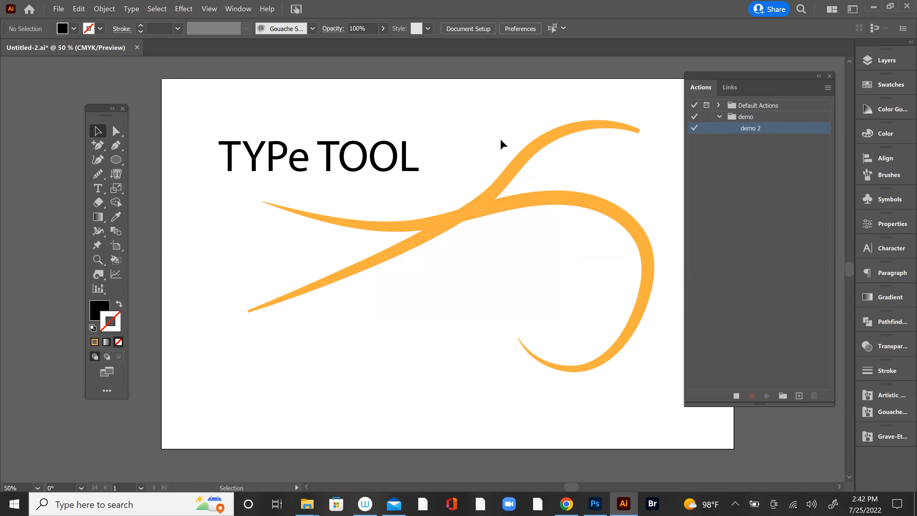
Record Outline Stroke on both orange curves
{"action": "left_click_drag", "start_coordinate": [490, 125], "coordinate": [558, 278]}
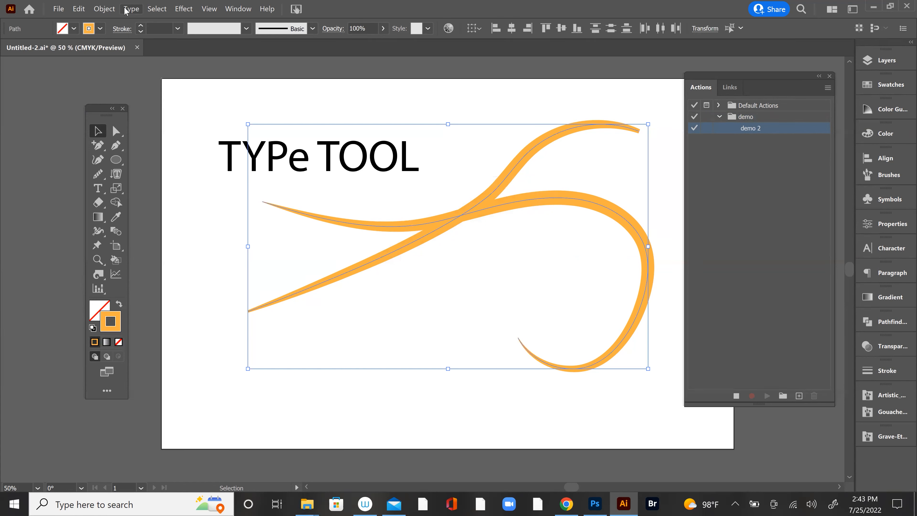
{"action": "left_click", "coordinate": [130, 9]}
{"action": "mouse_move", "coordinate": [104, 11]}
{"action": "mouse_move", "coordinate": [111, 237]}
{"action": "left_click", "coordinate": [274, 259]}
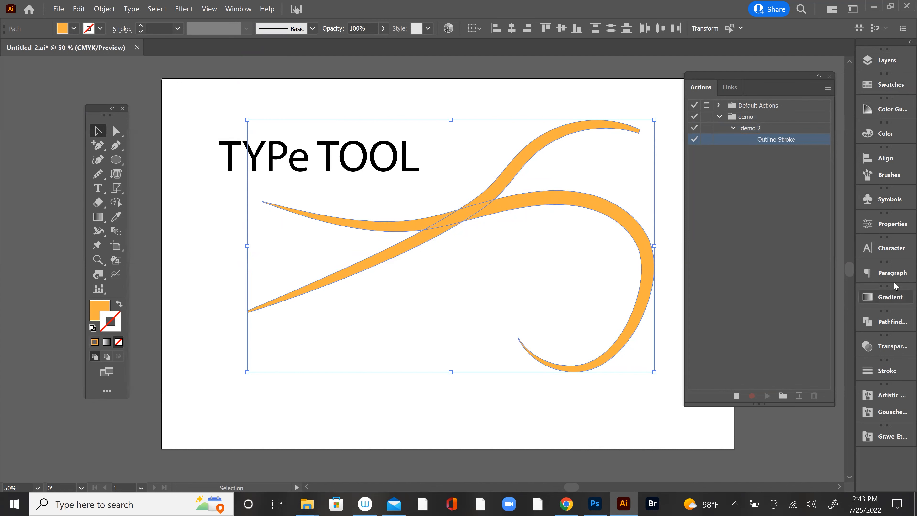
Record uniting the two outlined curves with Pathfinder, moving the Actions panel down out of the way
{"action": "left_click_drag", "start_coordinate": [746, 74], "coordinate": [746, 160]}
{"action": "left_click", "coordinate": [887, 322]}
{"action": "left_click", "coordinate": [728, 347]}
Record converting the "TYPe TOOL" text to outlines, and stop recording the action
{"action": "left_click", "coordinate": [351, 169]}
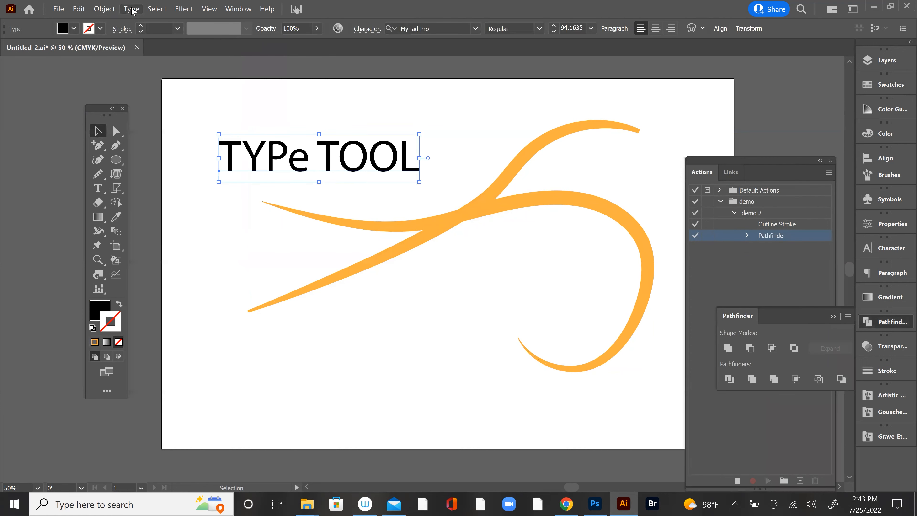
{"action": "left_click", "coordinate": [132, 8]}
{"action": "left_click", "coordinate": [188, 178]}
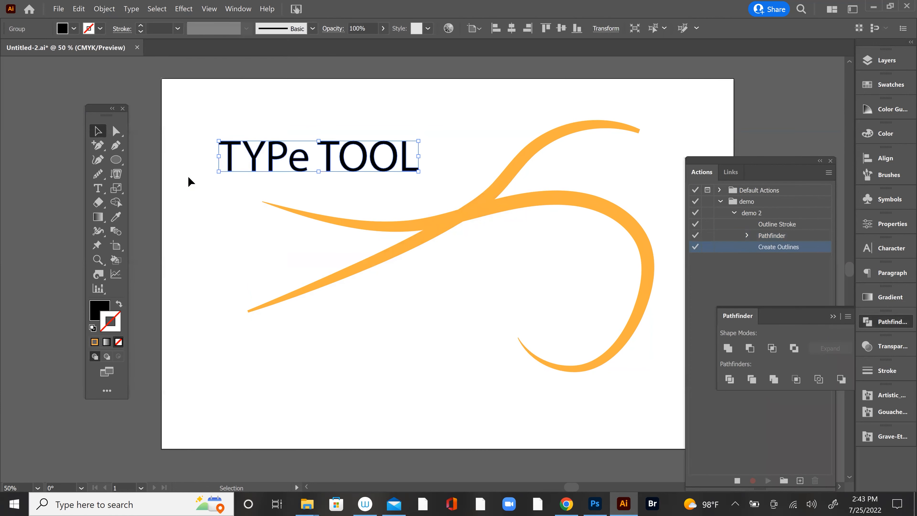
{"action": "left_click", "coordinate": [737, 481]}
Delete all artwork and draw a new four-point Pen path that arches down to the right and runs back left along its base
{"action": "key", "text": "ctrl+a"}
{"action": "key", "text": "Delete"}
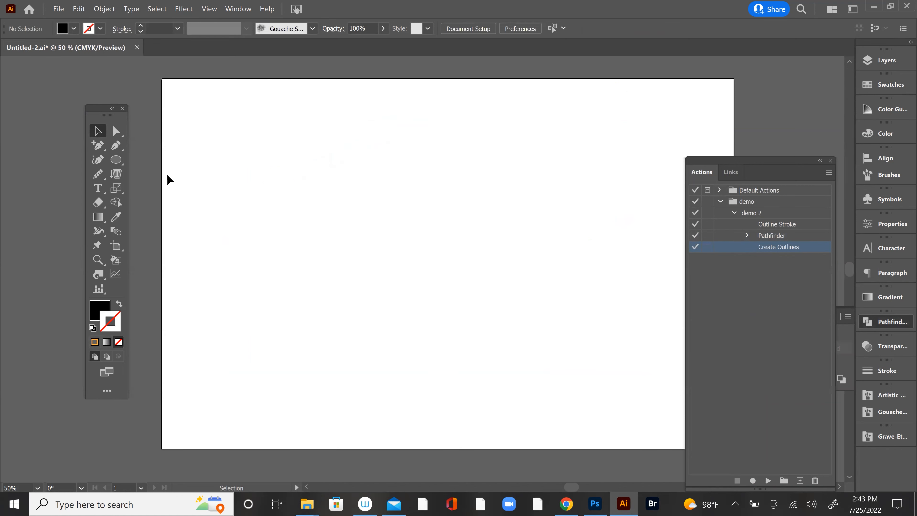
{"action": "left_click", "coordinate": [116, 145]}
{"action": "left_click_drag", "start_coordinate": [257, 165], "coordinate": [263, 164]}
{"action": "left_click_drag", "start_coordinate": [443, 186], "coordinate": [581, 319]}
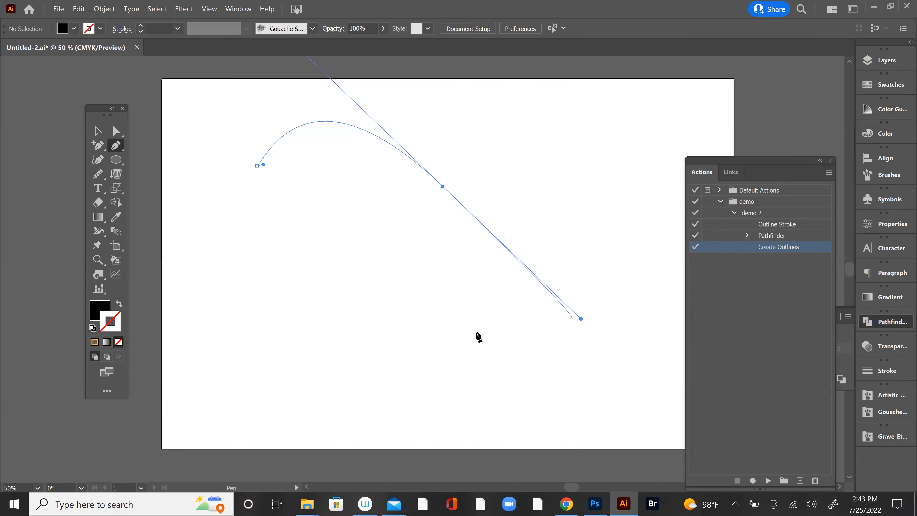
{"action": "left_click", "coordinate": [506, 330]}
{"action": "left_click", "coordinate": [372, 328]}
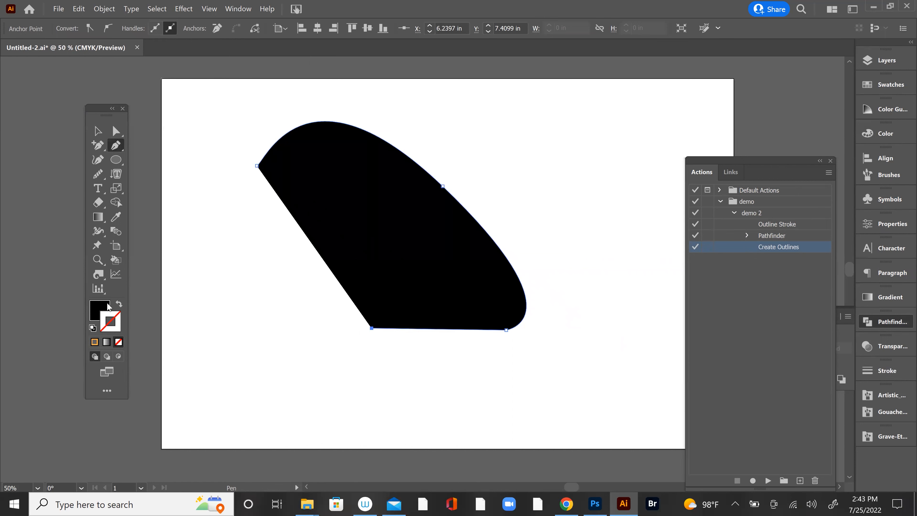
Swap fill and stroke so the curve is only outlined, and draw a three-point angular Pen path peaking across it
{"action": "left_click", "coordinate": [119, 304]}
{"action": "left_click", "coordinate": [299, 269]}
{"action": "left_click", "coordinate": [535, 133]}
{"action": "left_click", "coordinate": [632, 265]}
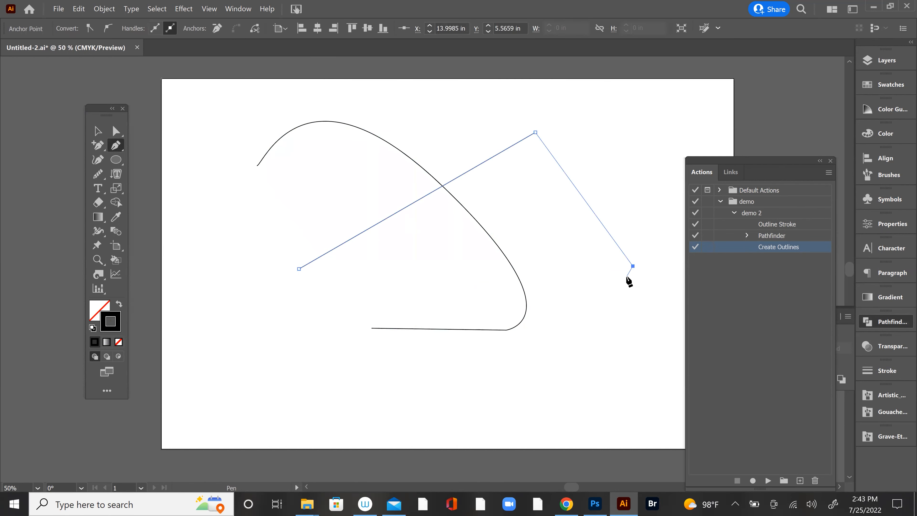
Select both Pen paths and set their stroke weight to 4 pt
{"action": "left_click", "coordinate": [98, 131]}
{"action": "left_click_drag", "start_coordinate": [228, 105], "coordinate": [441, 232]}
{"action": "left_click", "coordinate": [141, 25]}
{"action": "left_click", "coordinate": [140, 26]}
{"action": "left_click", "coordinate": [141, 25]}
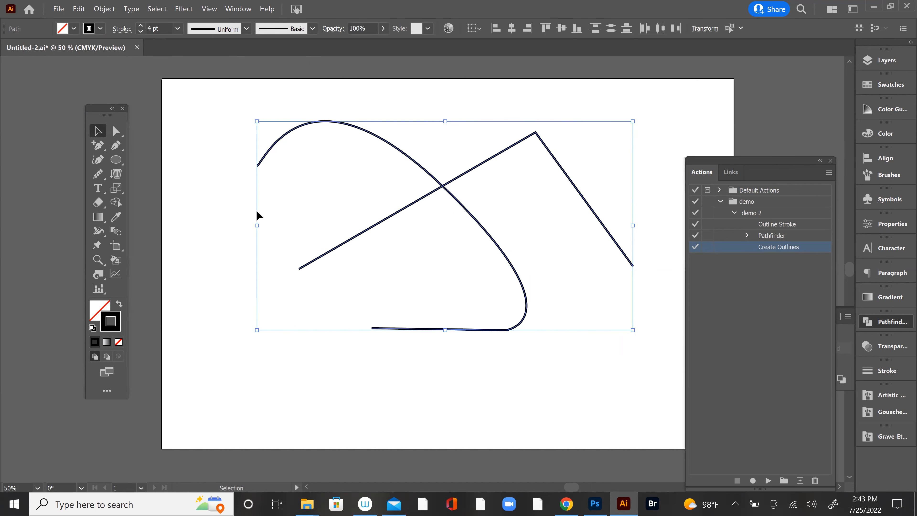
{"action": "left_click", "coordinate": [248, 220]}
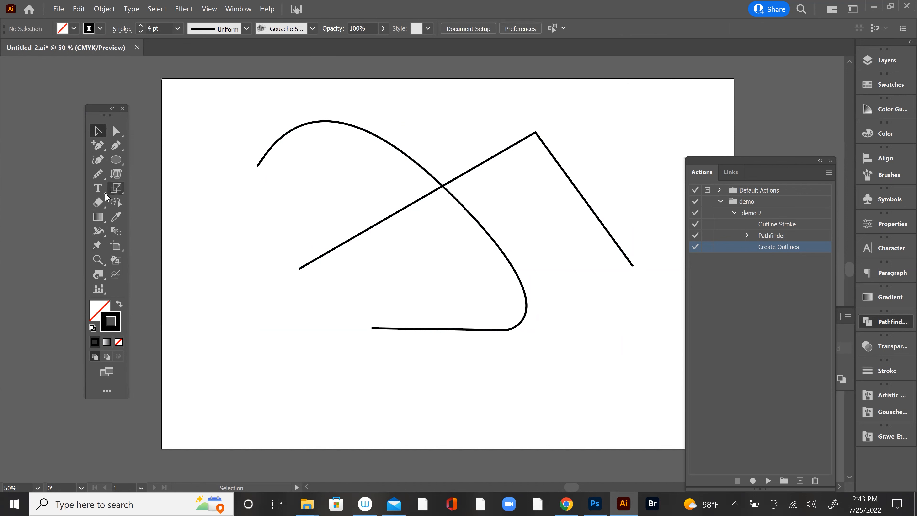
Add a "Lorem ipsum" point text, enlarge it to about a third of the artboard width and place it below the paths
{"action": "left_click", "coordinate": [98, 188]}
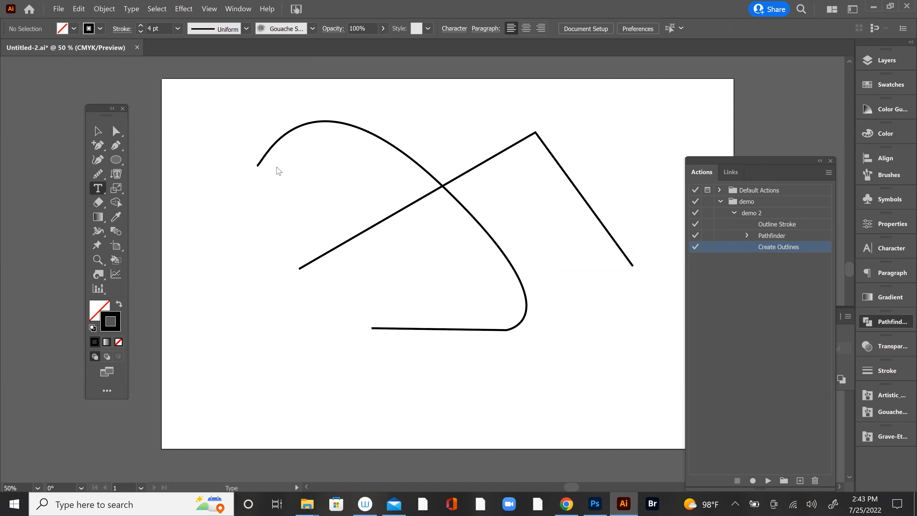
{"action": "left_click", "coordinate": [226, 217]}
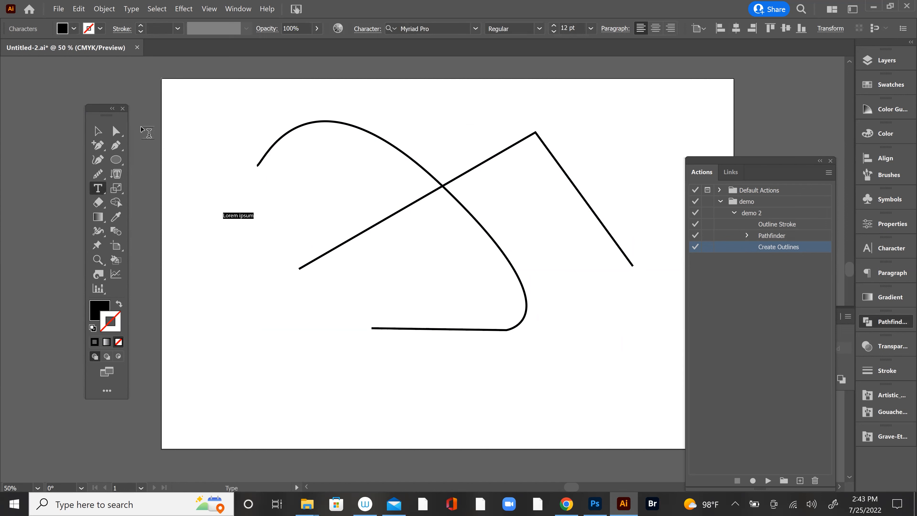
{"action": "left_click", "coordinate": [97, 131]}
{"action": "left_click_drag", "start_coordinate": [254, 220], "coordinate": [409, 249]}
{"action": "left_click_drag", "start_coordinate": [349, 336], "coordinate": [342, 381]}
Run the "demo 2" action on both paths and the text, and select the converted text
{"action": "left_click_drag", "start_coordinate": [258, 108], "coordinate": [536, 421]}
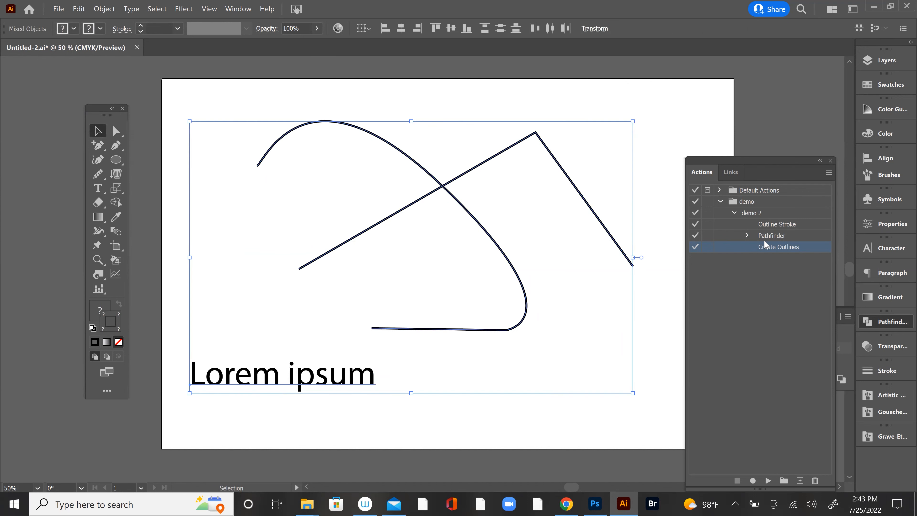
{"action": "left_click", "coordinate": [751, 213]}
{"action": "left_click", "coordinate": [768, 480]}
{"action": "left_click", "coordinate": [336, 383]}
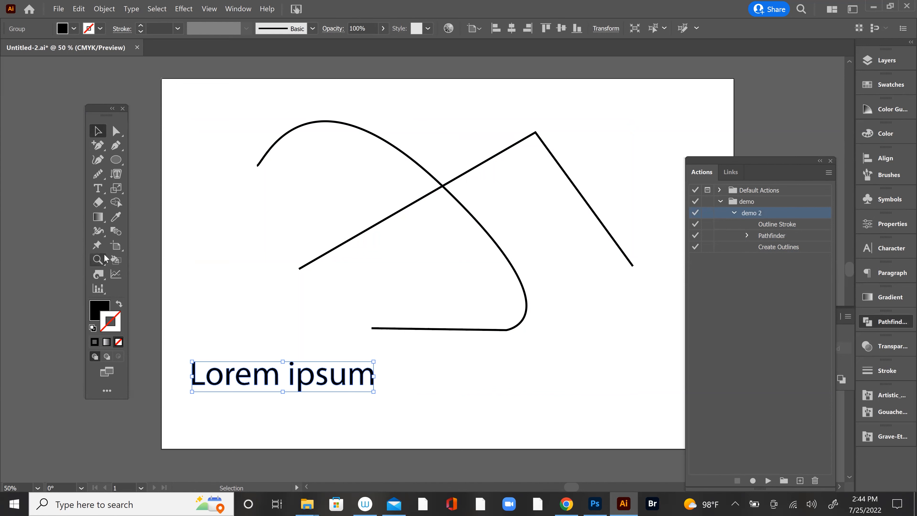
Examine the text and paths up close for the results of the action
{"action": "left_click", "coordinate": [98, 260]}
{"action": "left_click_drag", "start_coordinate": [289, 348], "coordinate": [381, 418]}
{"action": "left_click", "coordinate": [101, 137]}
{"action": "left_click_drag", "start_coordinate": [424, 107], "coordinate": [600, 235]}
{"action": "key", "text": "space"}
{"action": "left_click", "coordinate": [810, 139]}
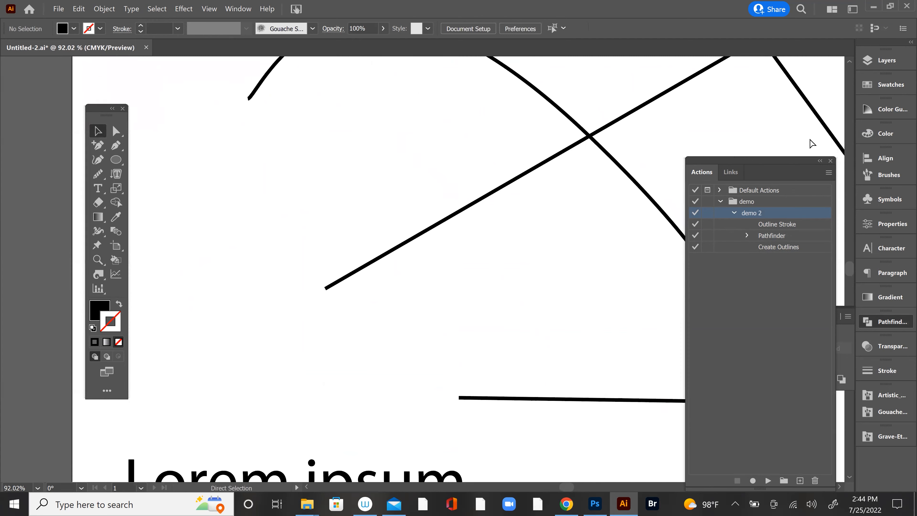
{"action": "key", "text": "ctrl+minus"}
{"action": "key", "text": "ctrl+minus"}
{"action": "key", "text": "ctrl+minus"}
{"action": "key", "text": "ctrl+minus"}
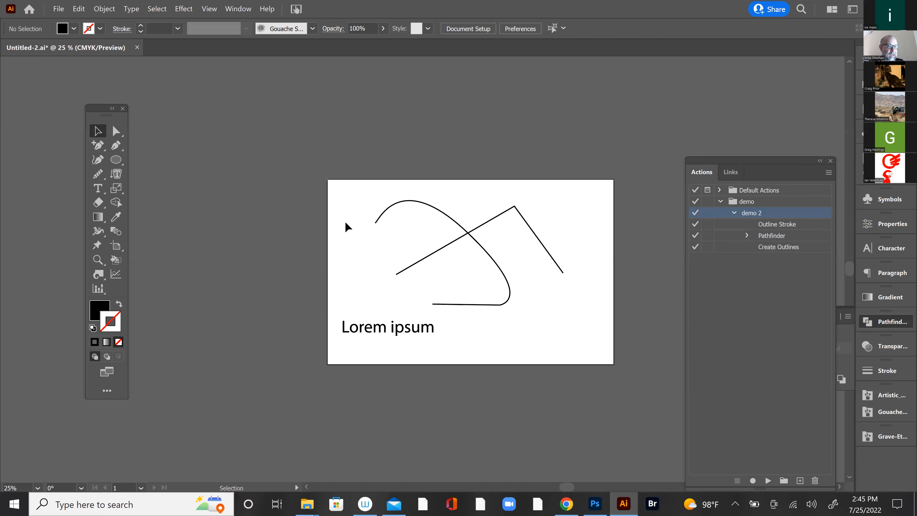
Delete all artwork and stack three centred rectangles, orange over purple over a wider blue one, in the upper half of the artboard
{"action": "key", "text": "ctrl+a"}
{"action": "key", "text": "Delete"}
{"action": "left_click", "coordinate": [117, 159]}
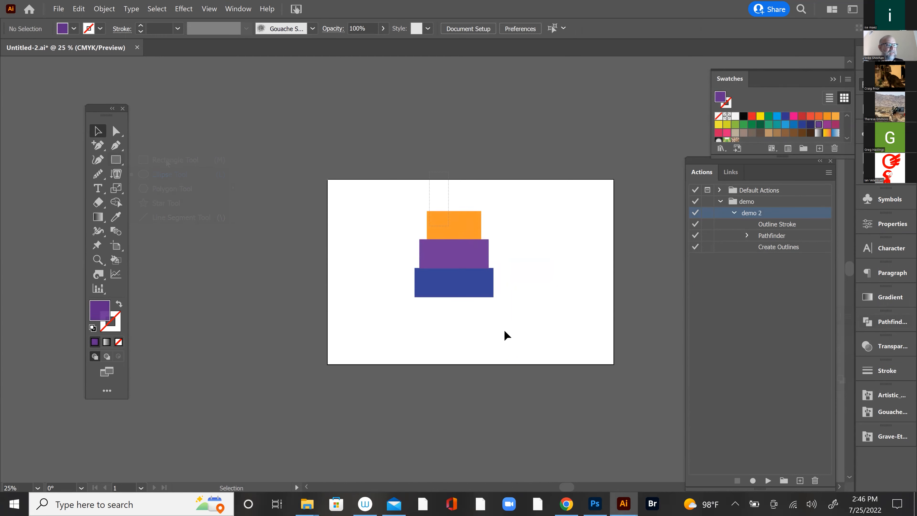
Group the three rectangles and apply a 3D extrude with a depth of 219 pt
{"action": "key", "text": "ctrl+a"}
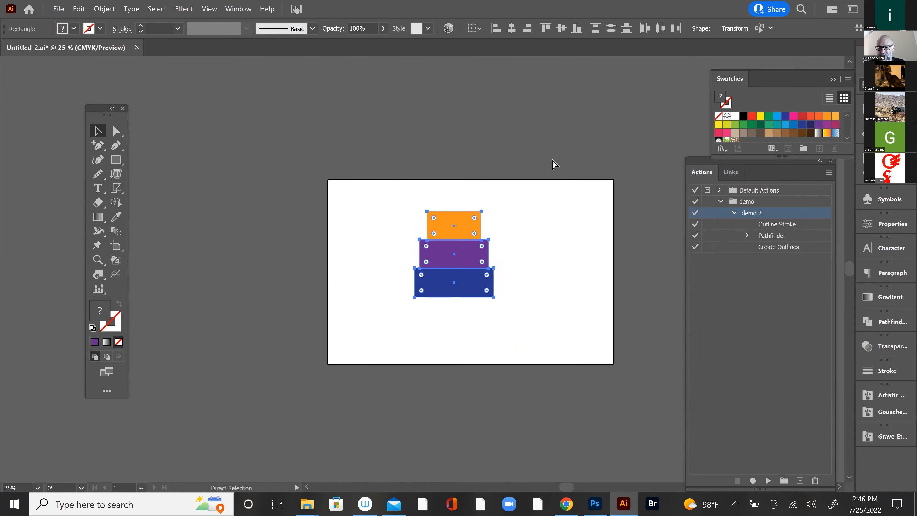
{"action": "key", "text": "ctrl+g"}
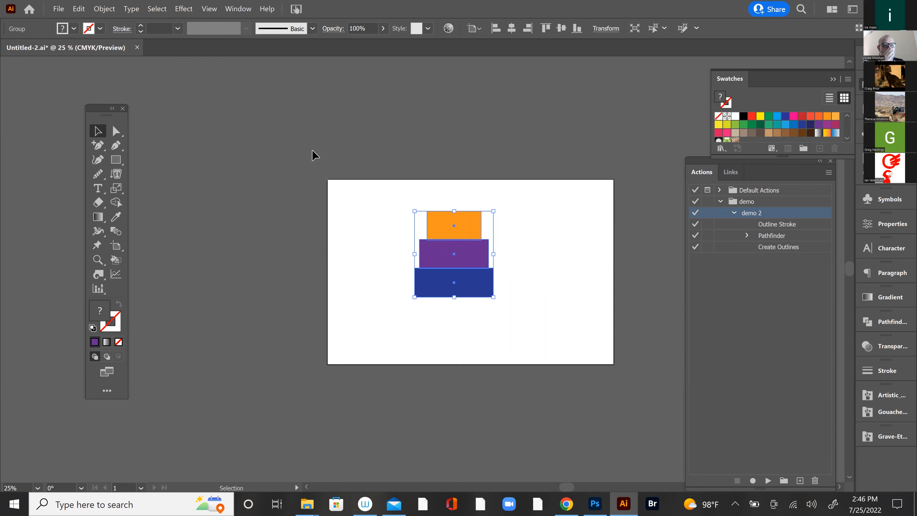
{"action": "left_click", "coordinate": [193, 10]}
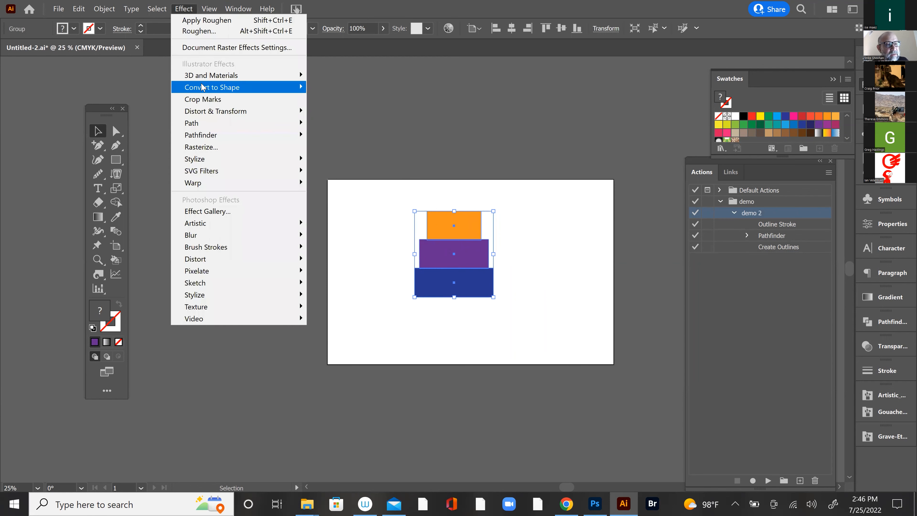
{"action": "mouse_move", "coordinate": [267, 75]}
{"action": "left_click", "coordinate": [346, 75]}
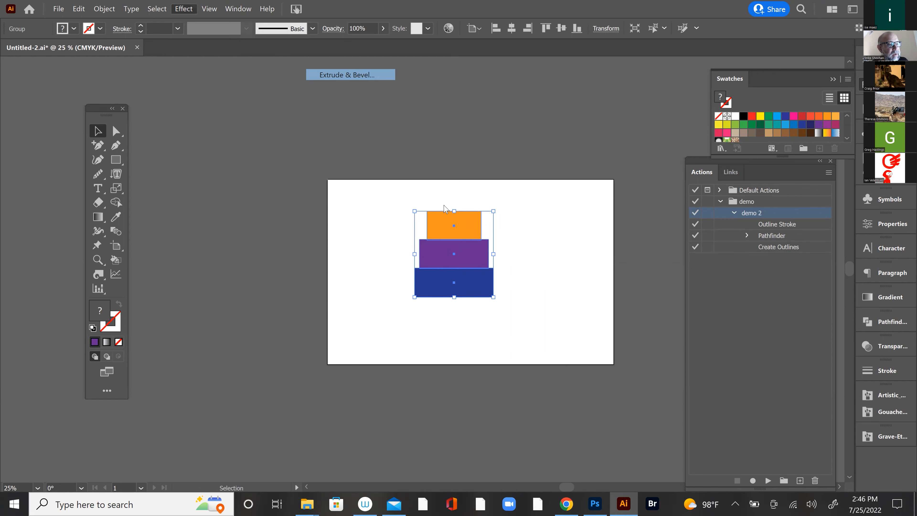
{"action": "left_click_drag", "start_coordinate": [612, 159], "coordinate": [652, 75]}
{"action": "left_click_drag", "start_coordinate": [605, 194], "coordinate": [610, 194]}
Rotate the extruded stack freely to about 169° in X, -155° in Y and 173° in Z
{"action": "left_click_drag", "start_coordinate": [456, 242], "coordinate": [458, 270]}
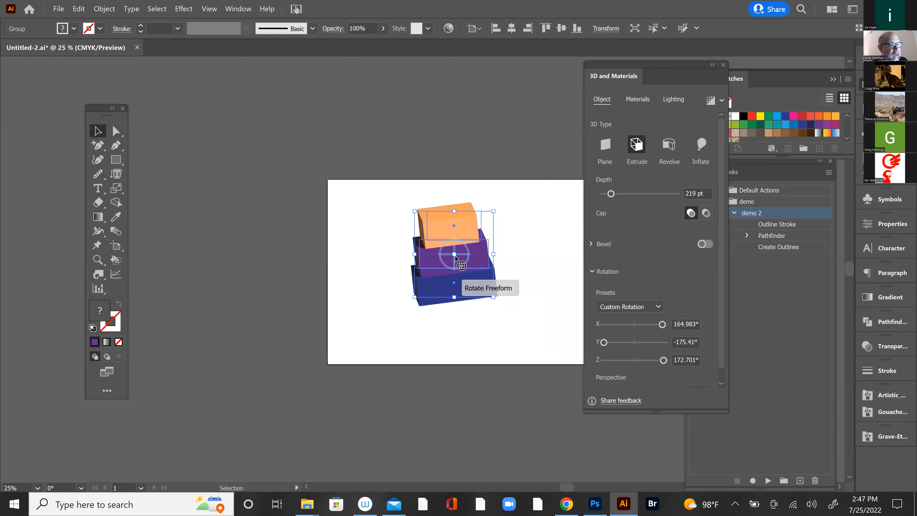
{"action": "left_click_drag", "start_coordinate": [464, 219], "coordinate": [471, 253]}
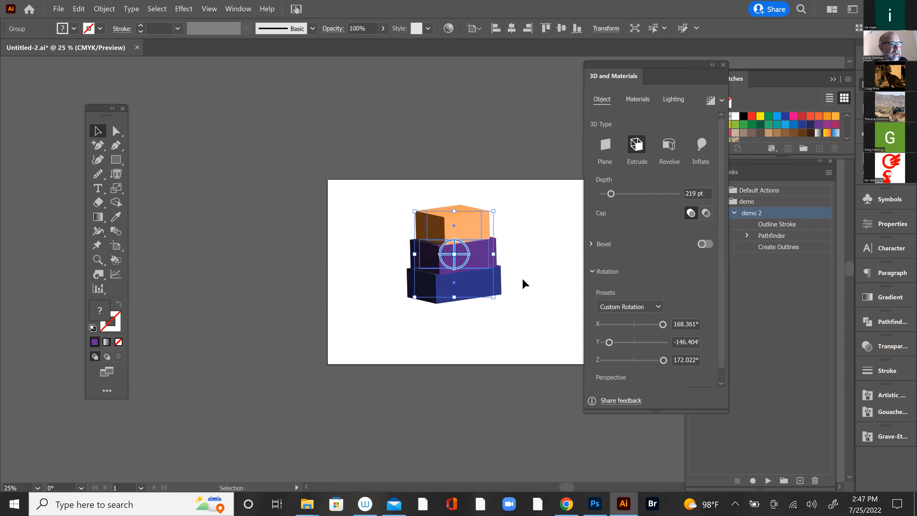
{"action": "left_click_drag", "start_coordinate": [453, 236], "coordinate": [469, 226]}
Round the corners of the orange and purple blocks, and undo the last shift of the blue block
{"action": "scroll", "coordinate": [475, 277], "scroll_direction": "up", "scroll_amount": 3}
{"action": "key", "text": "a"}
{"action": "left_click", "coordinate": [375, 275]}
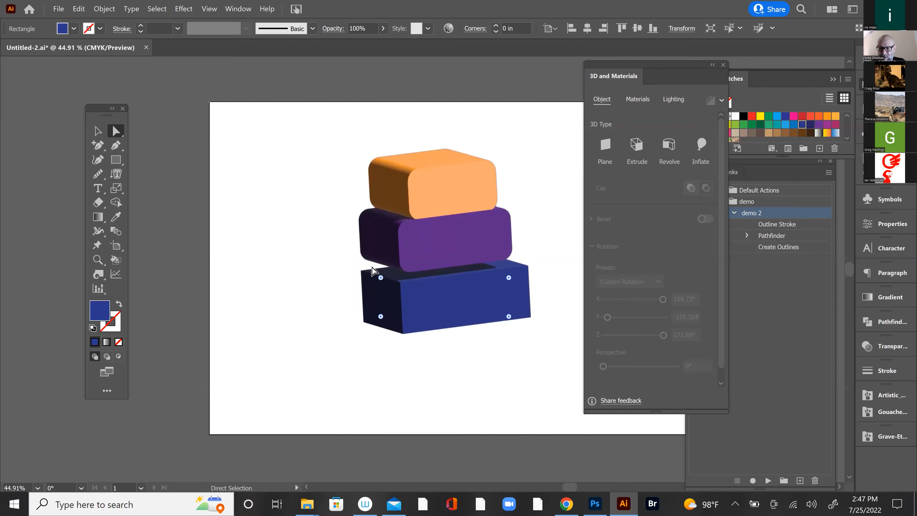
{"action": "key", "text": "ctrl+z"}
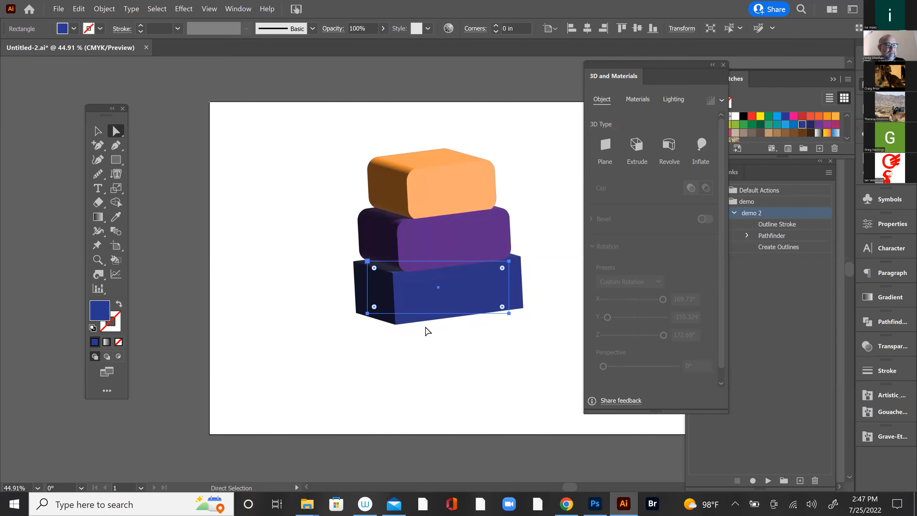
Reshape the blue block into a sloping base by moving its upper-left anchor inward and its lower-right anchor outward
{"action": "left_click", "coordinate": [364, 261]}
{"action": "left_click_drag", "start_coordinate": [364, 266], "coordinate": [417, 259]}
{"action": "left_click_drag", "start_coordinate": [508, 313], "coordinate": [564, 307]}
{"action": "left_click", "coordinate": [377, 174]}
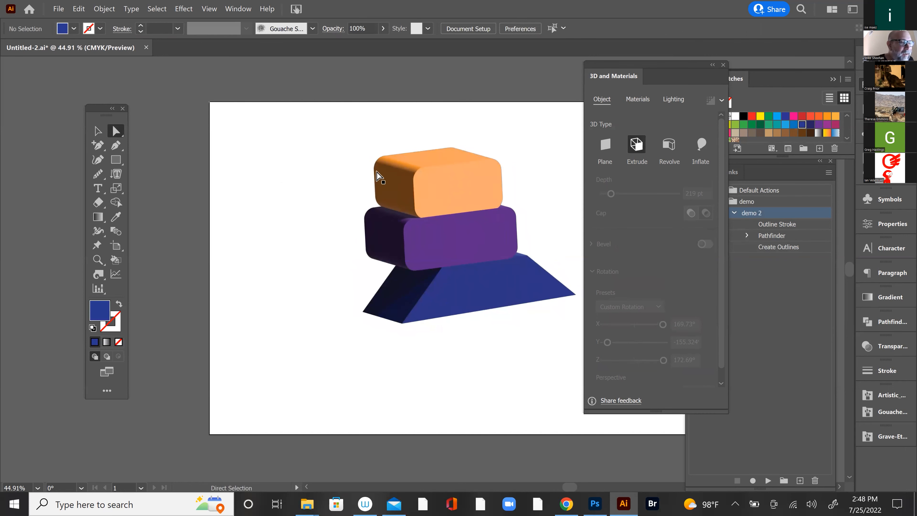
Nudge the orange block slightly to the left on the stack and select the whole 3D group
{"action": "left_click", "coordinate": [384, 178]}
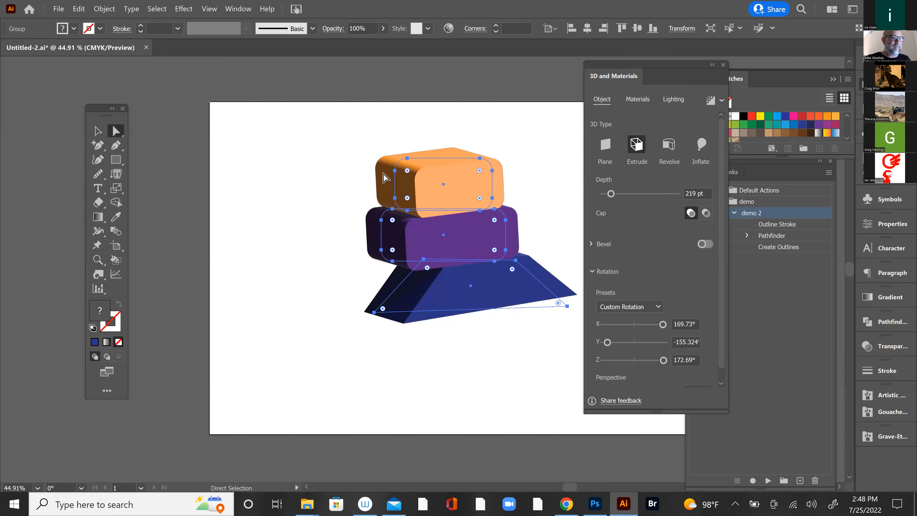
{"action": "left_click_drag", "start_coordinate": [385, 185], "coordinate": [389, 180]}
{"action": "left_click_drag", "start_coordinate": [493, 164], "coordinate": [450, 179]}
{"action": "left_click", "coordinate": [98, 131]}
{"action": "left_click", "coordinate": [451, 180]}
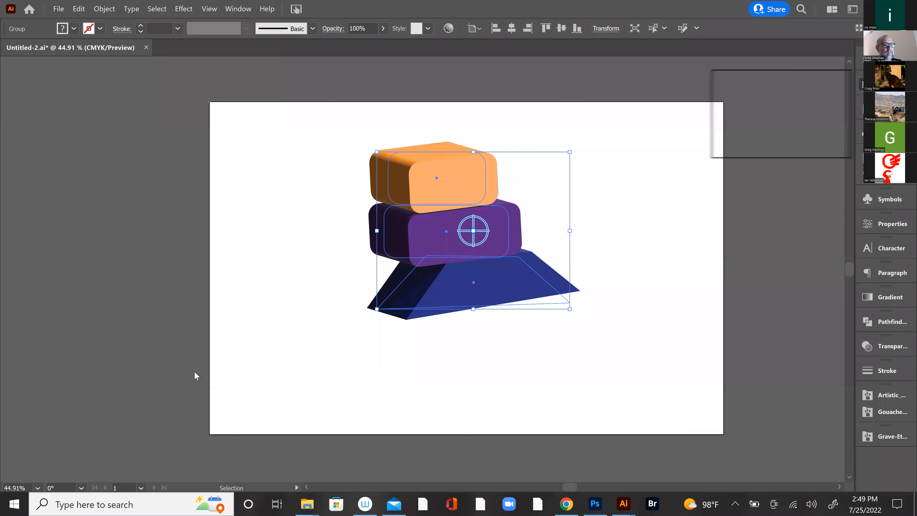
Examine the shading and shadows on the orange, purple and blue blocks up close
{"action": "left_click", "coordinate": [252, 203]}
{"action": "key", "text": "z"}
{"action": "left_click_drag", "start_coordinate": [460, 215], "coordinate": [505, 214]}
{"action": "left_click_drag", "start_coordinate": [404, 285], "coordinate": [408, 190]}
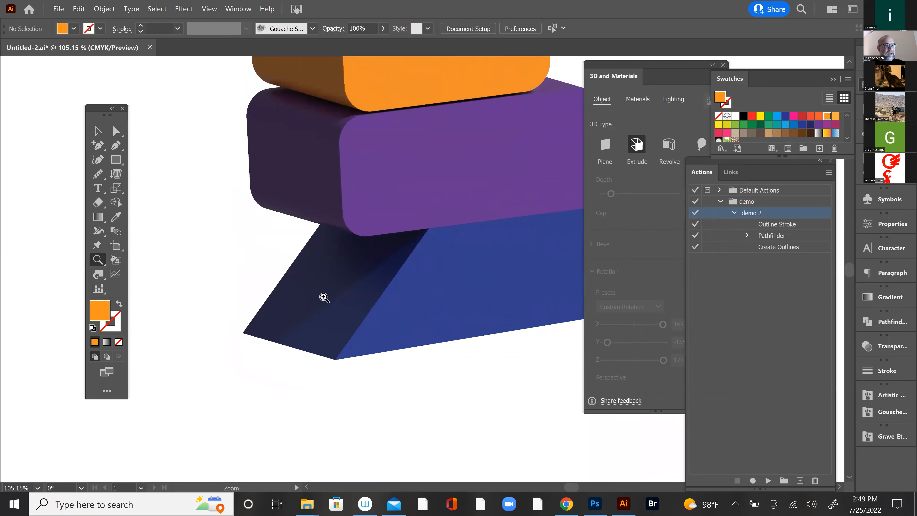
{"action": "left_click_drag", "start_coordinate": [391, 128], "coordinate": [391, 259]}
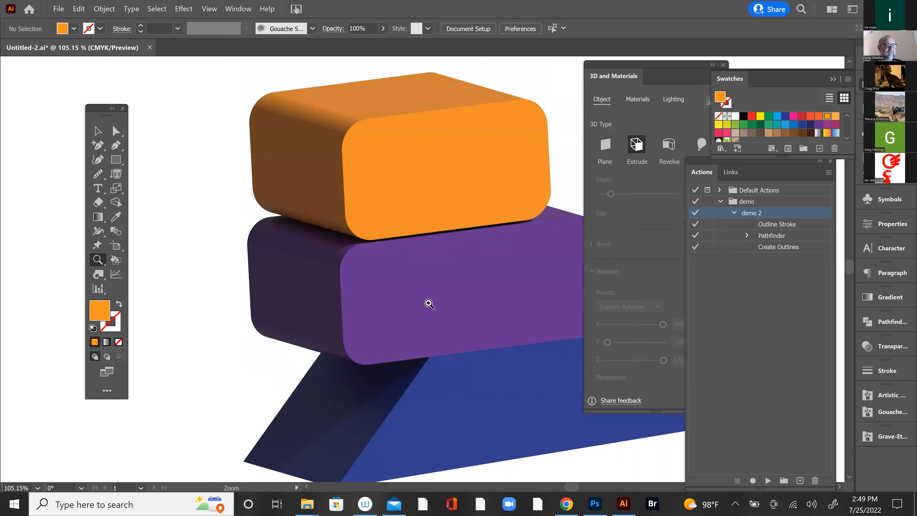
{"action": "left_click", "coordinate": [435, 306]}
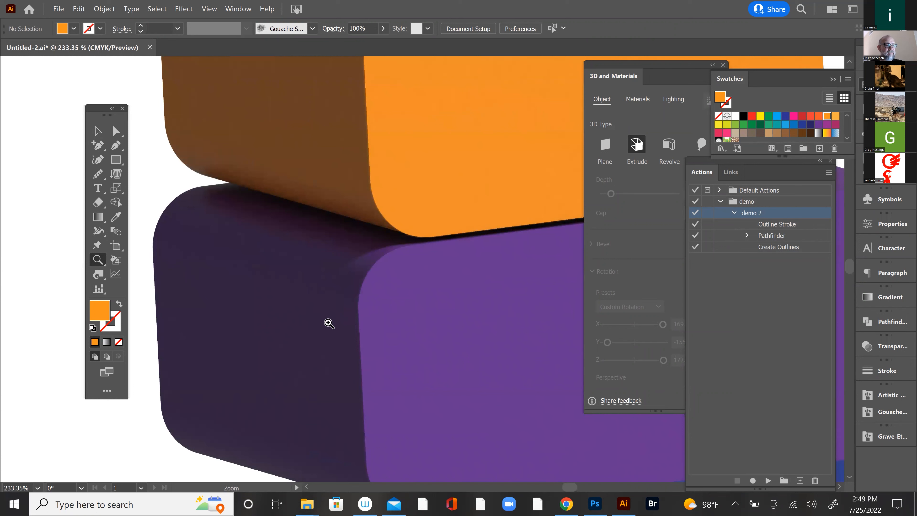
{"action": "left_click", "coordinate": [98, 130]}
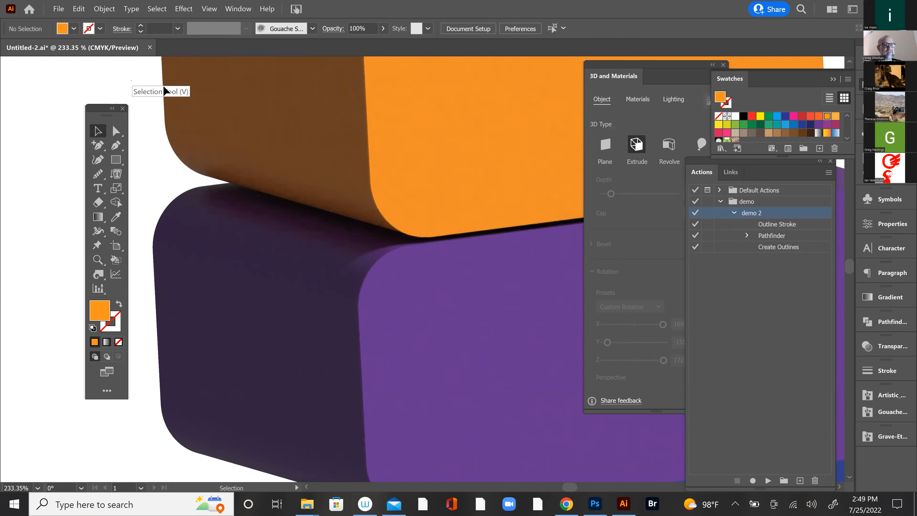
{"action": "left_click_drag", "start_coordinate": [368, 146], "coordinate": [303, 233]}
Close the Actions and Swatches panels and move the 3D and Materials panel clear of the artwork
{"action": "left_click", "coordinate": [829, 160]}
{"action": "left_click", "coordinate": [832, 79]}
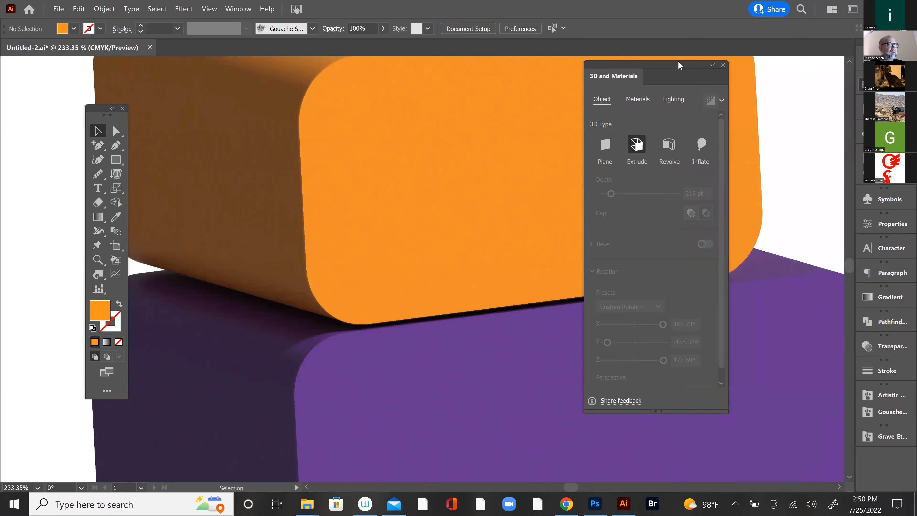
{"action": "left_click_drag", "start_coordinate": [685, 74], "coordinate": [788, 159]}
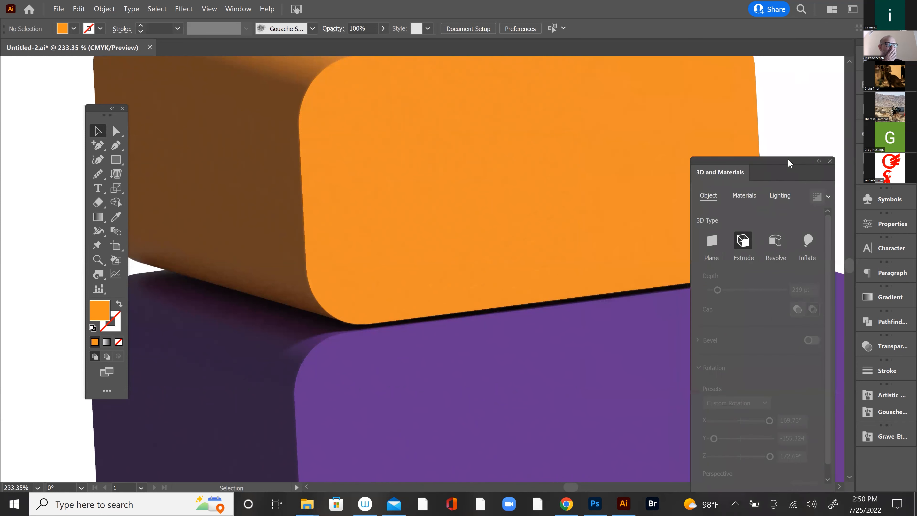
{"action": "left_click_drag", "start_coordinate": [792, 159], "coordinate": [793, 105]}
Select the 3D group and try adjusting its perspective
{"action": "key", "text": "ctrl+a"}
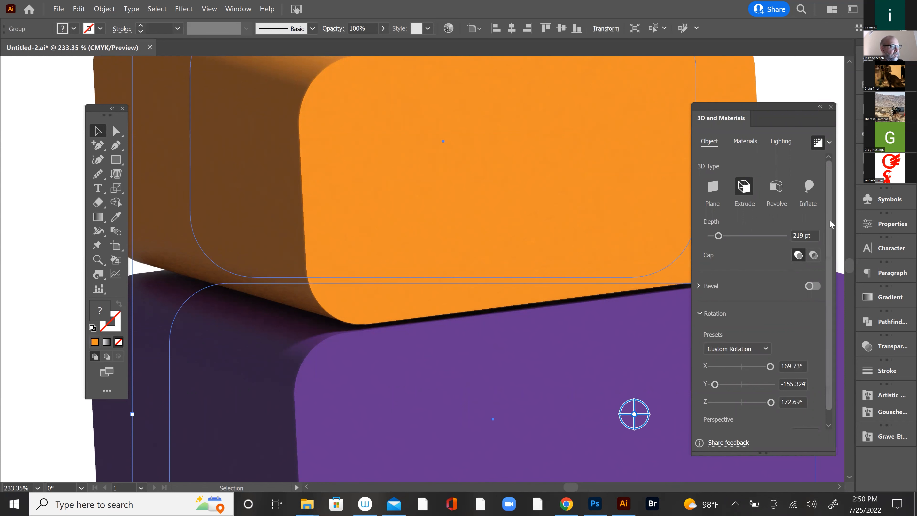
{"action": "scroll", "coordinate": [827, 253], "scroll_direction": "down", "scroll_amount": 1}
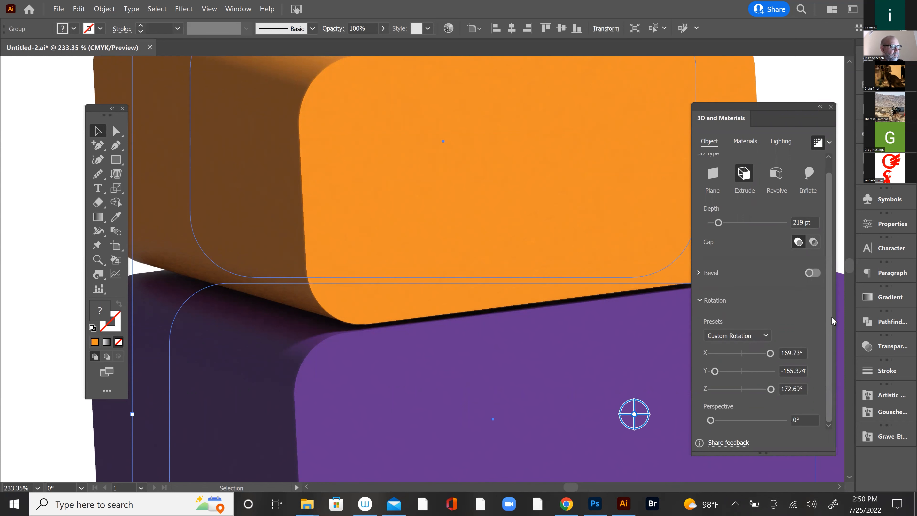
{"action": "left_click_drag", "start_coordinate": [710, 420], "coordinate": [635, 425]}
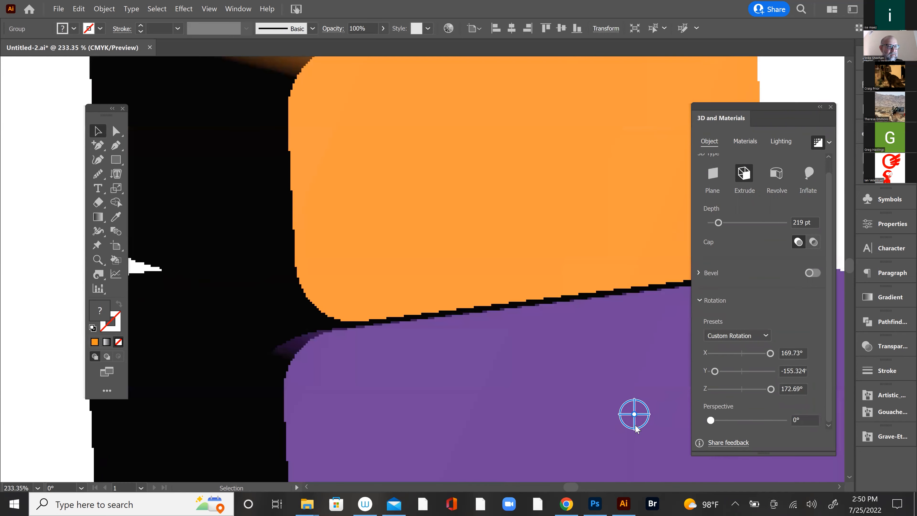